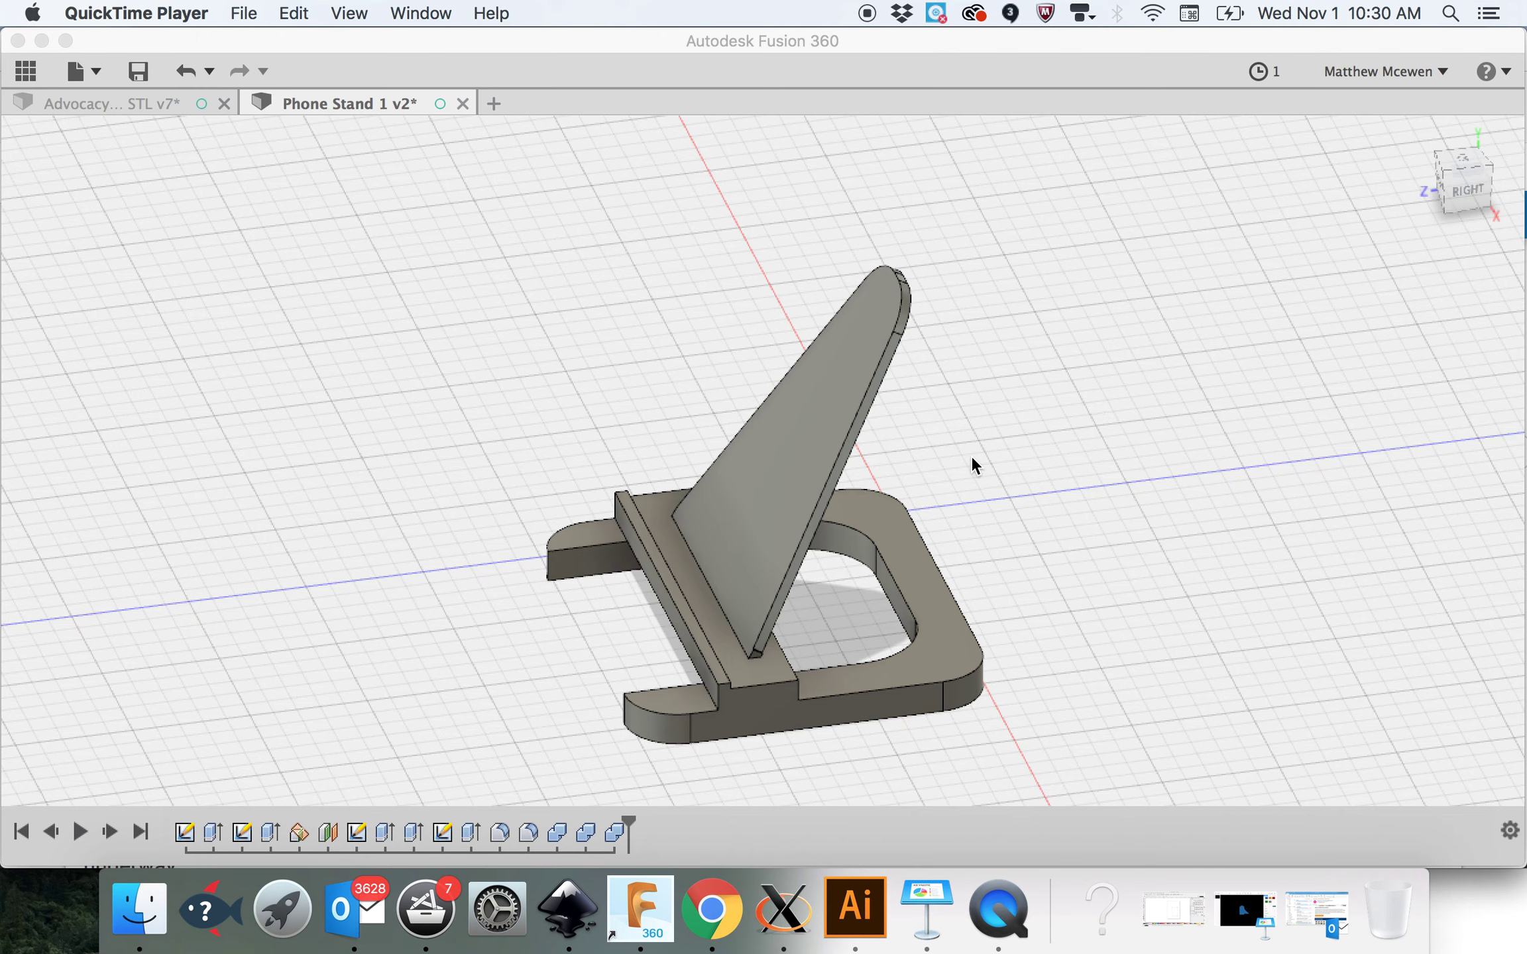
Step: Bring Fusion 360 forward, orbit the phone stand model, and collapse the browser tree
{"action": "left_click", "coordinate": [1050, 496]}
{"action": "middle_click_drag", "start_coordinate": [1050, 495], "coordinate": [924, 477], "text": "shift"}
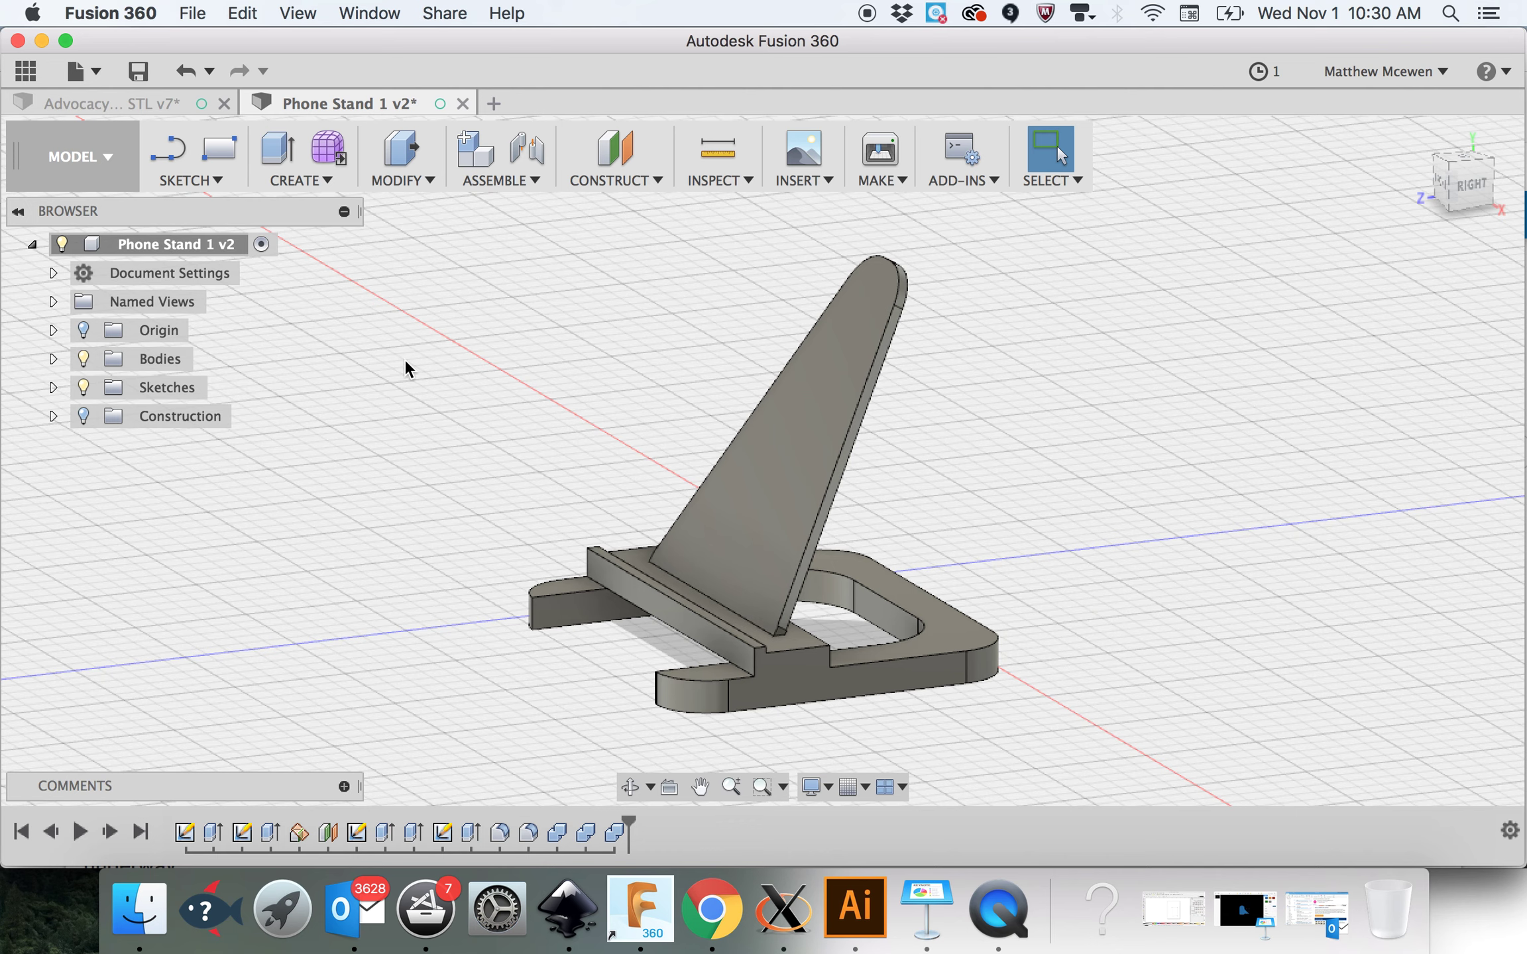
{"action": "left_click", "coordinate": [31, 244]}
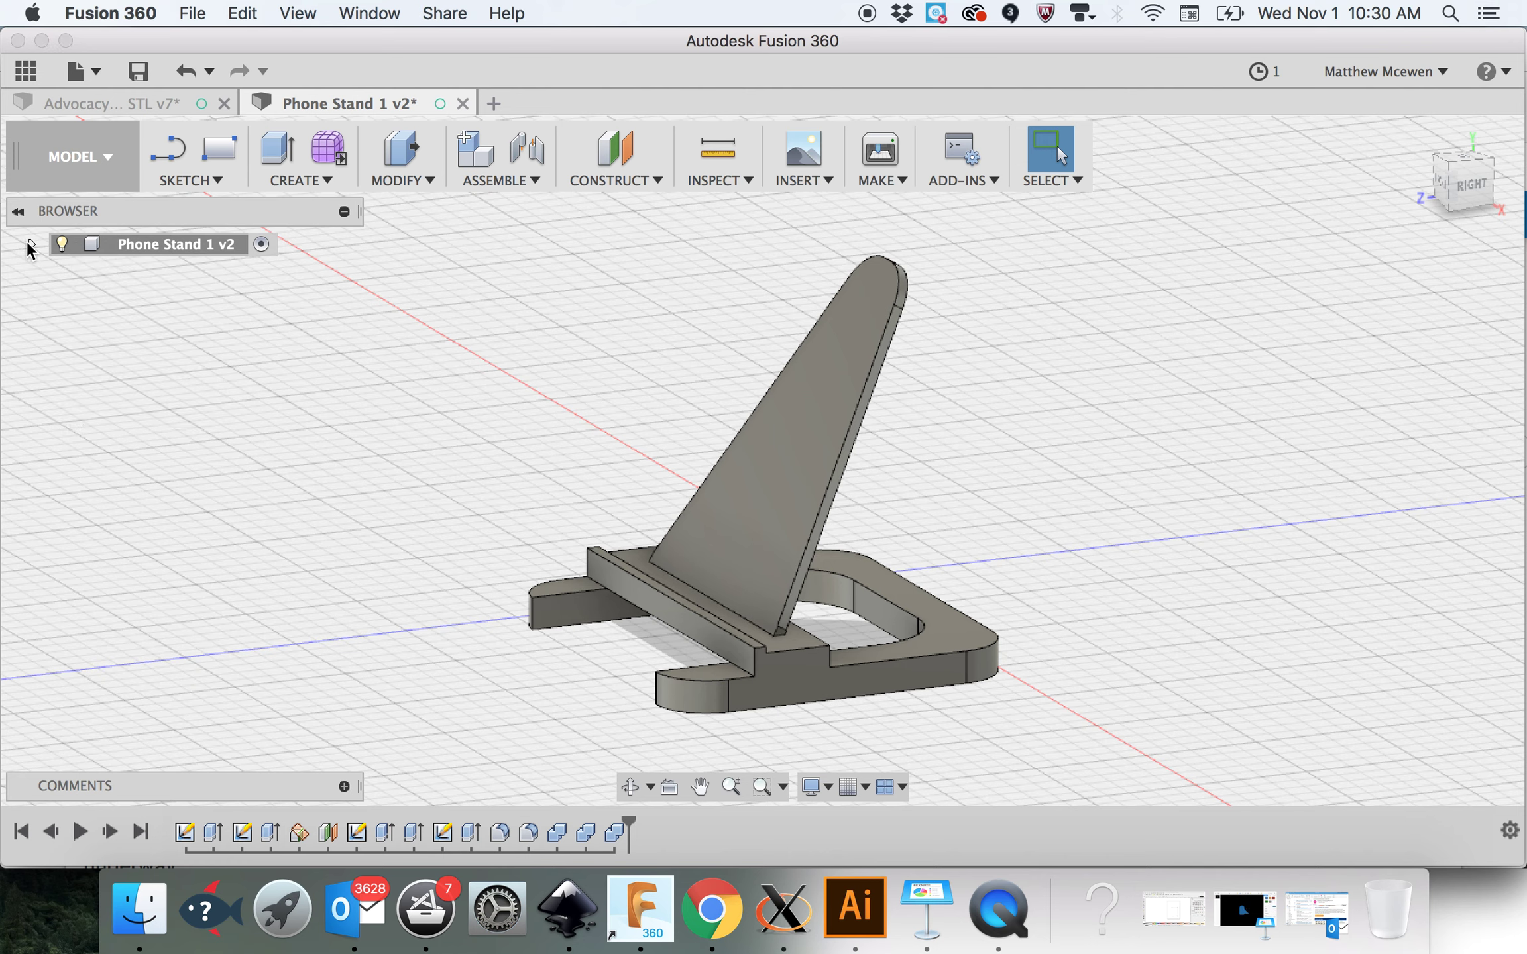
{"action": "left_click", "coordinate": [30, 244]}
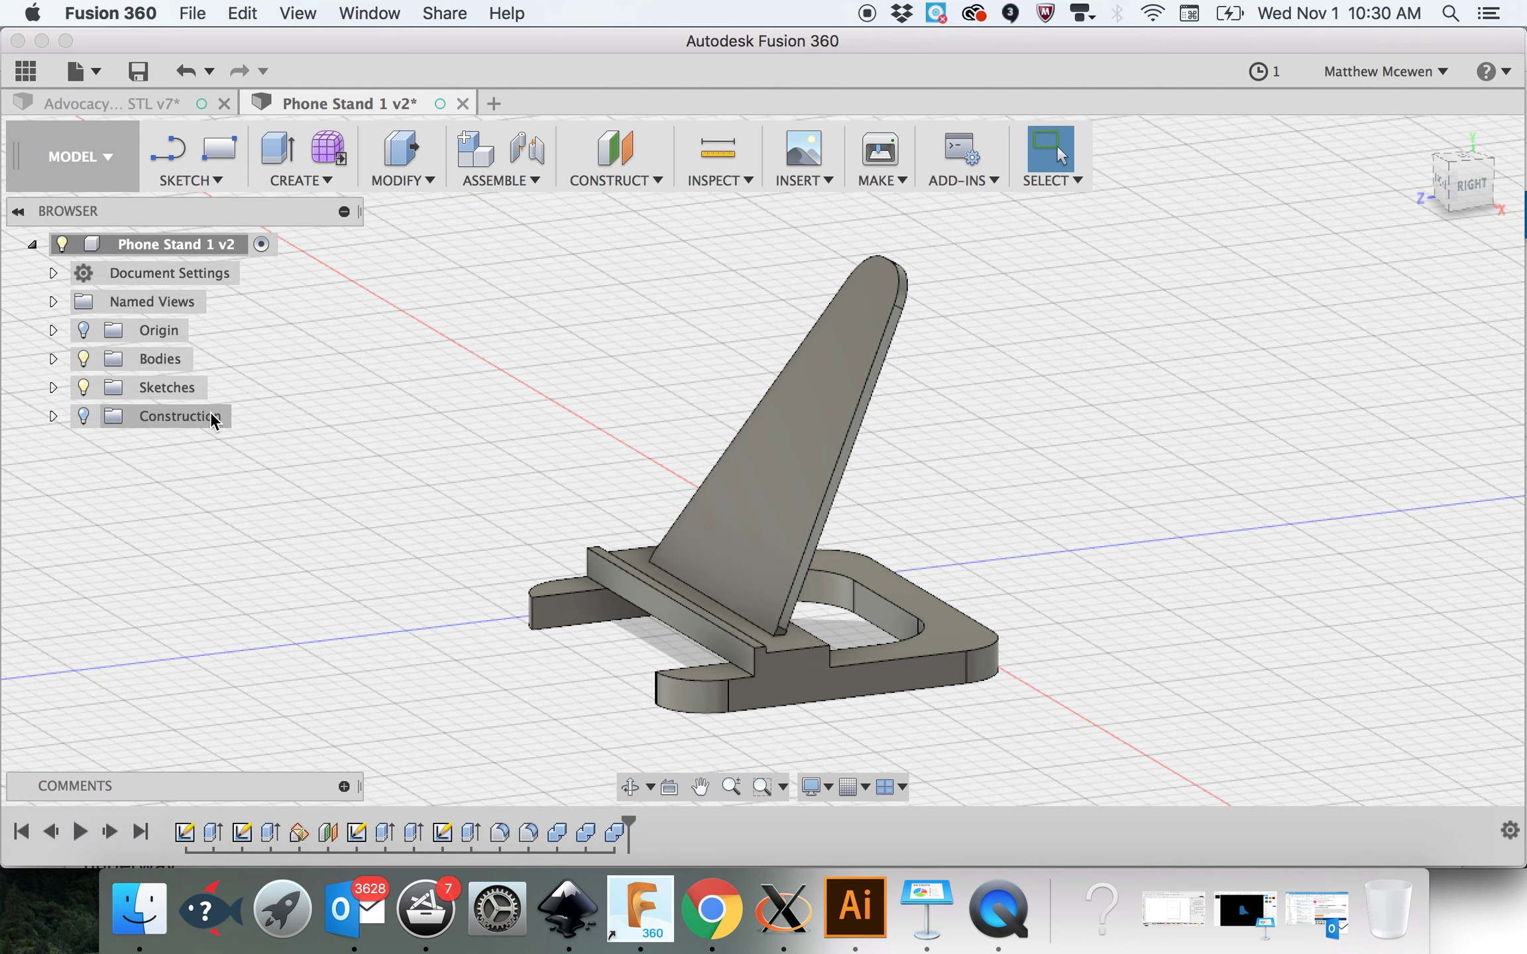
{"action": "left_click", "coordinate": [84, 359]}
{"action": "left_click", "coordinate": [83, 359]}
{"action": "left_click", "coordinate": [53, 330]}
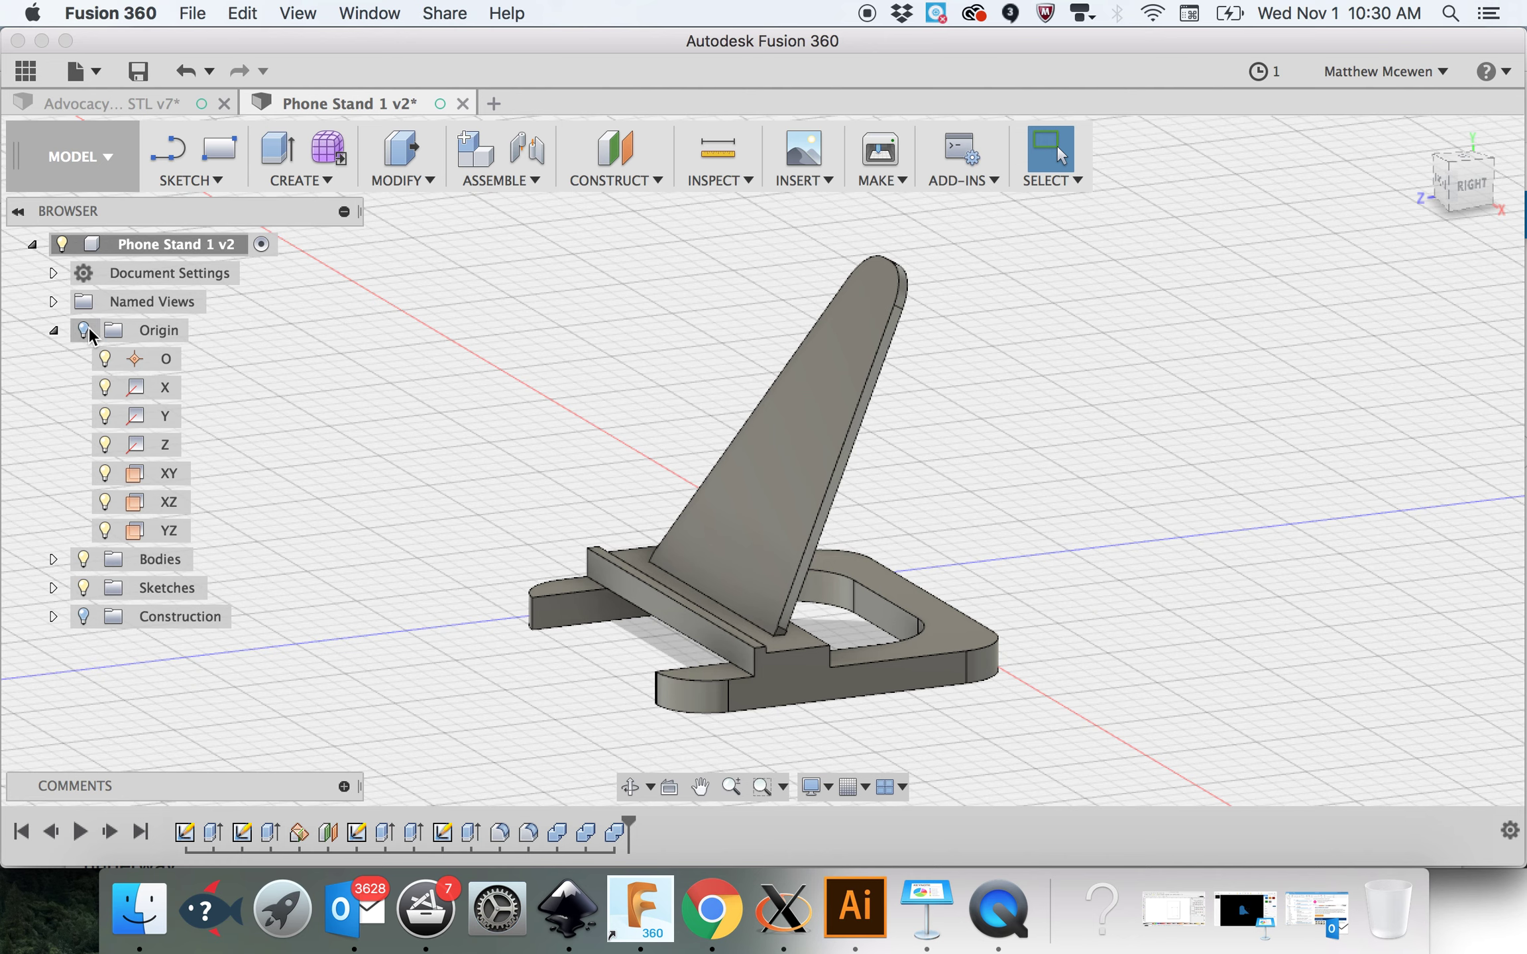
{"action": "left_click", "coordinate": [89, 333]}
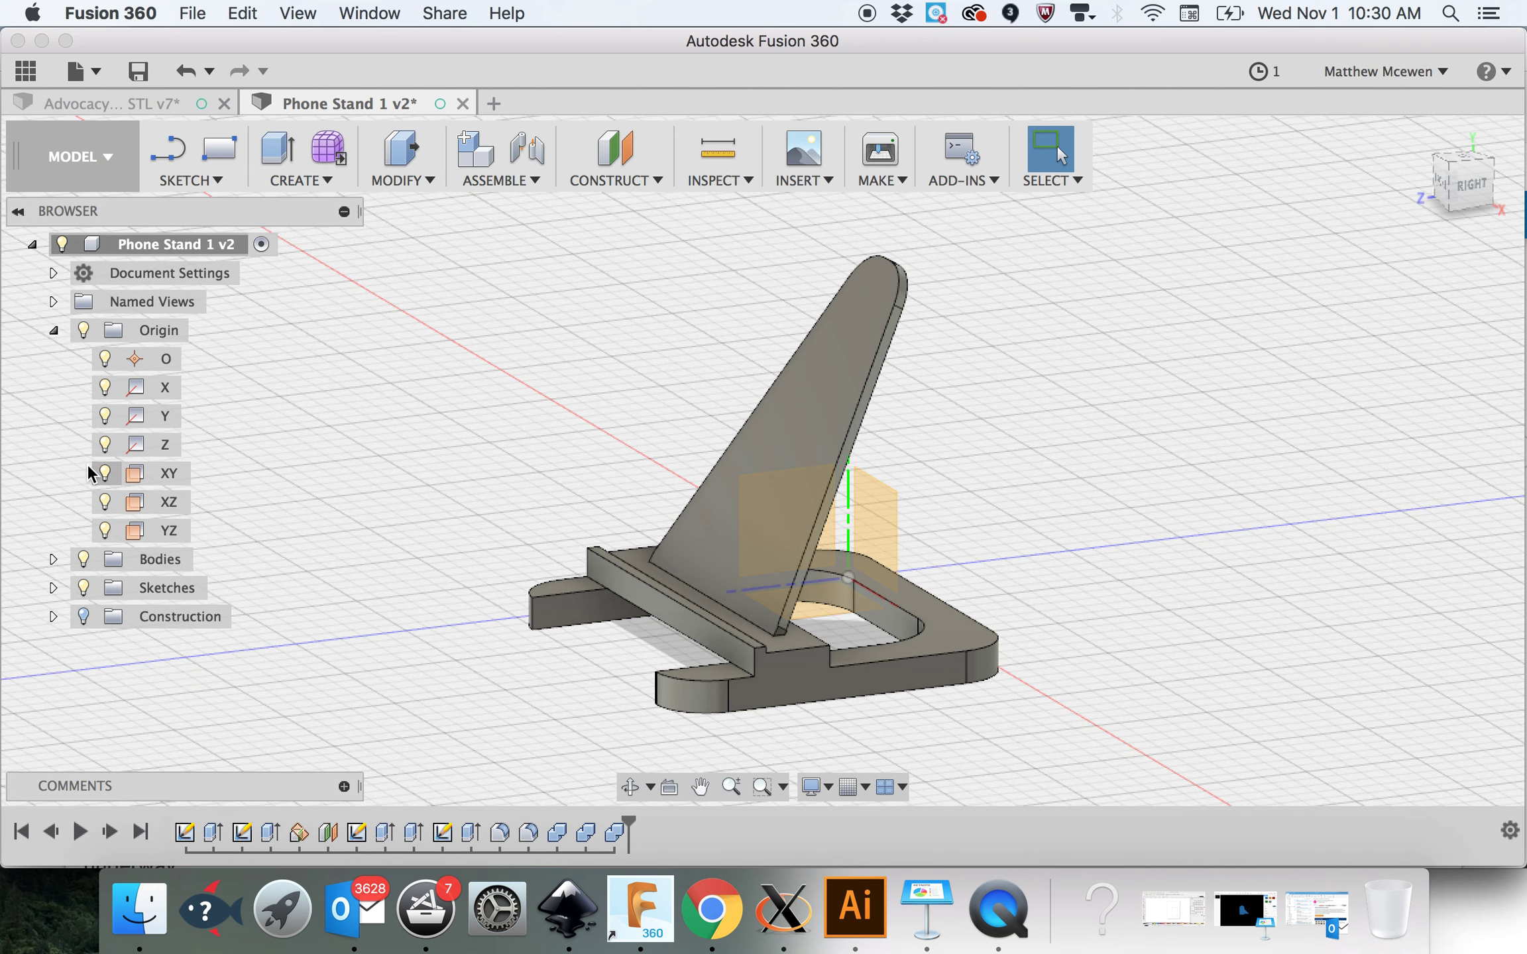
{"action": "left_click", "coordinate": [54, 330]}
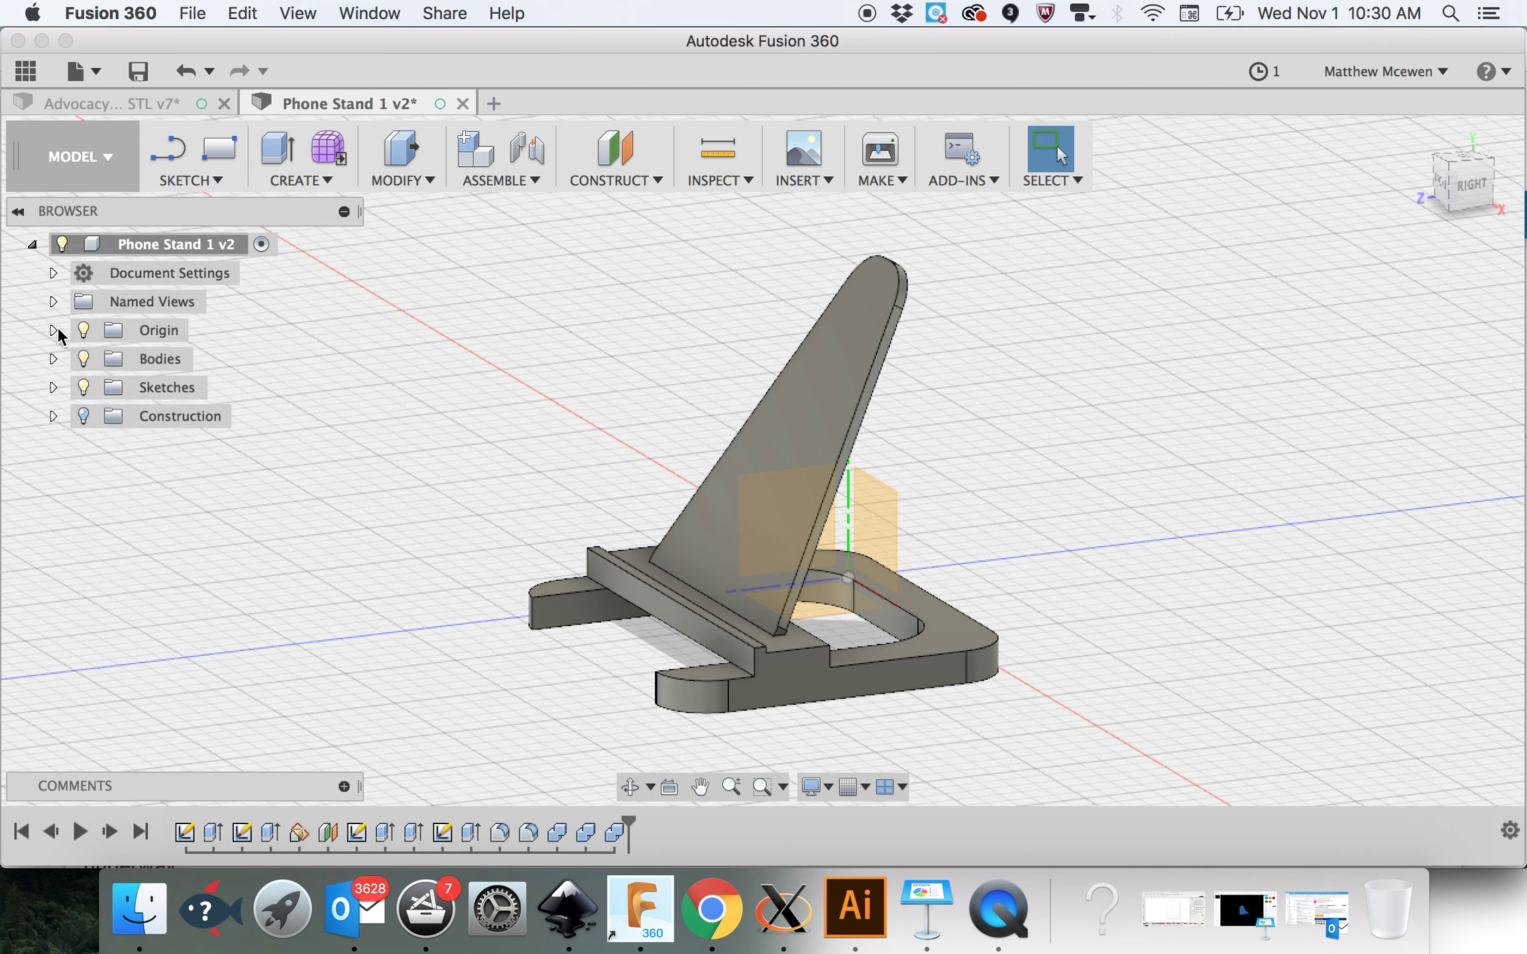
{"action": "left_click", "coordinate": [81, 331]}
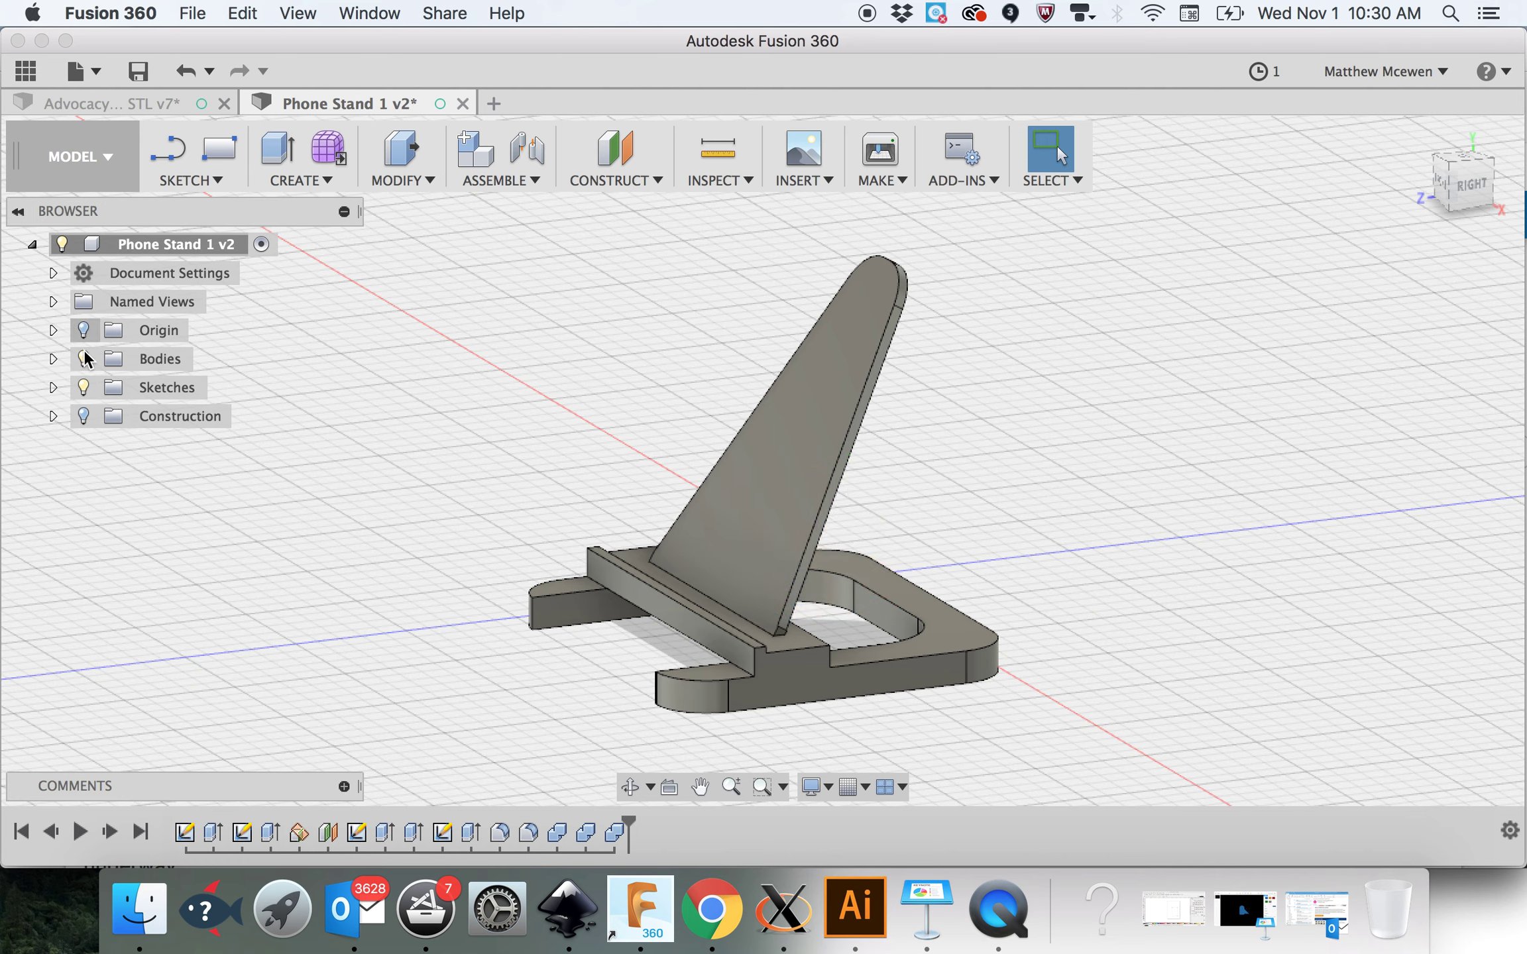
Step: Expand Bodies to show Base and Back, then select the Base body and its front face
{"action": "left_click", "coordinate": [57, 359]}
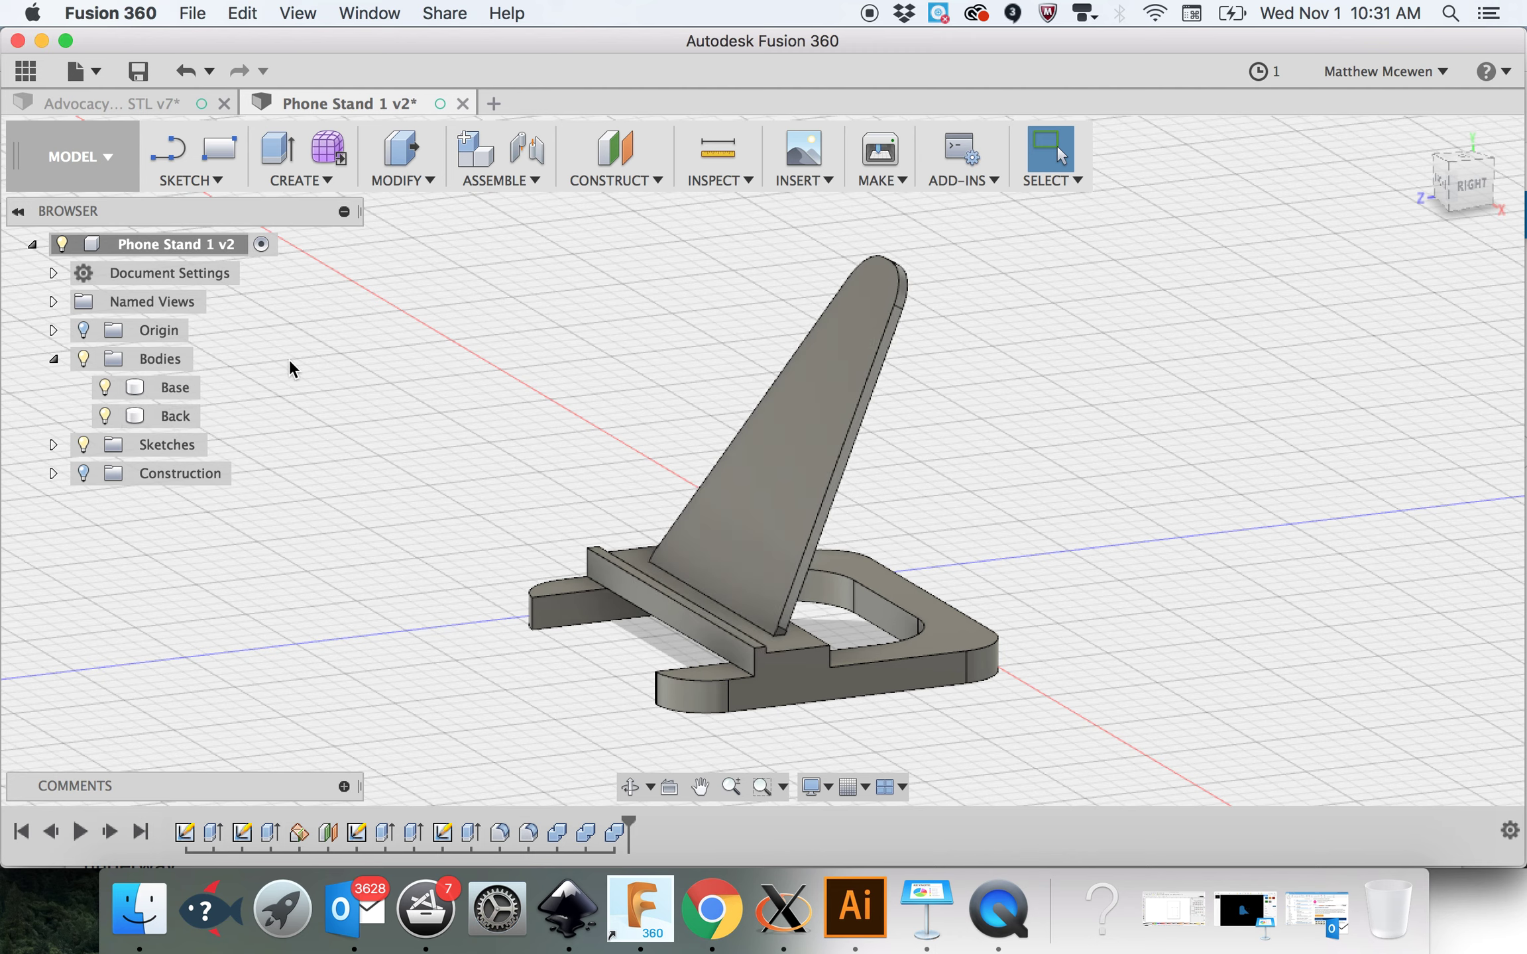
{"action": "left_click", "coordinate": [161, 387]}
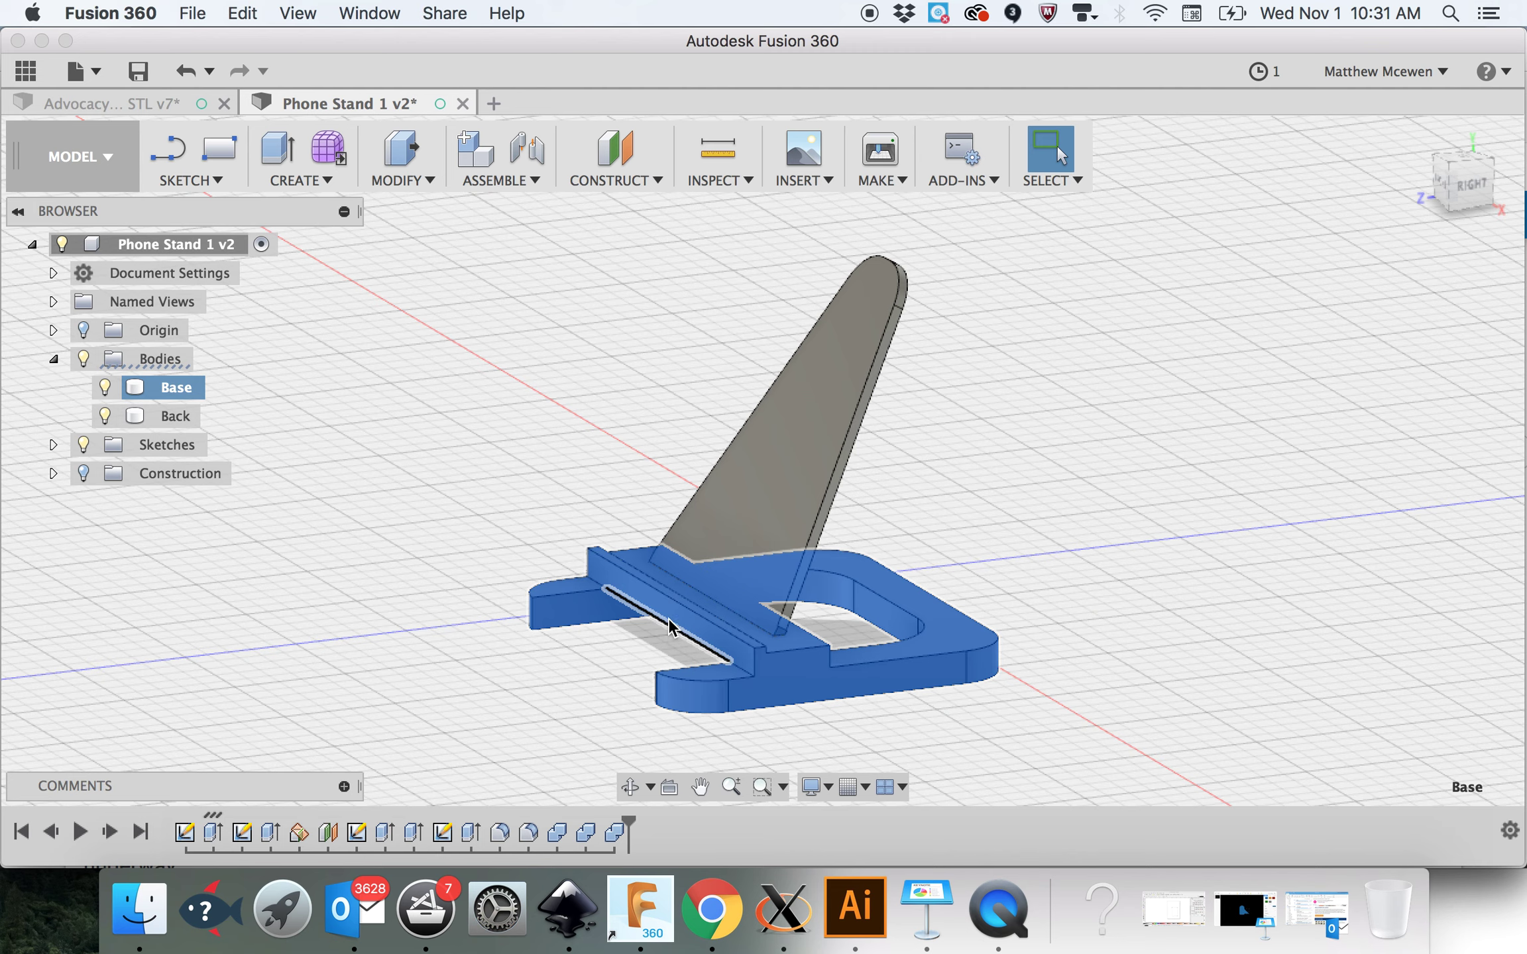
{"action": "left_click", "coordinate": [835, 688], "text": "shift"}
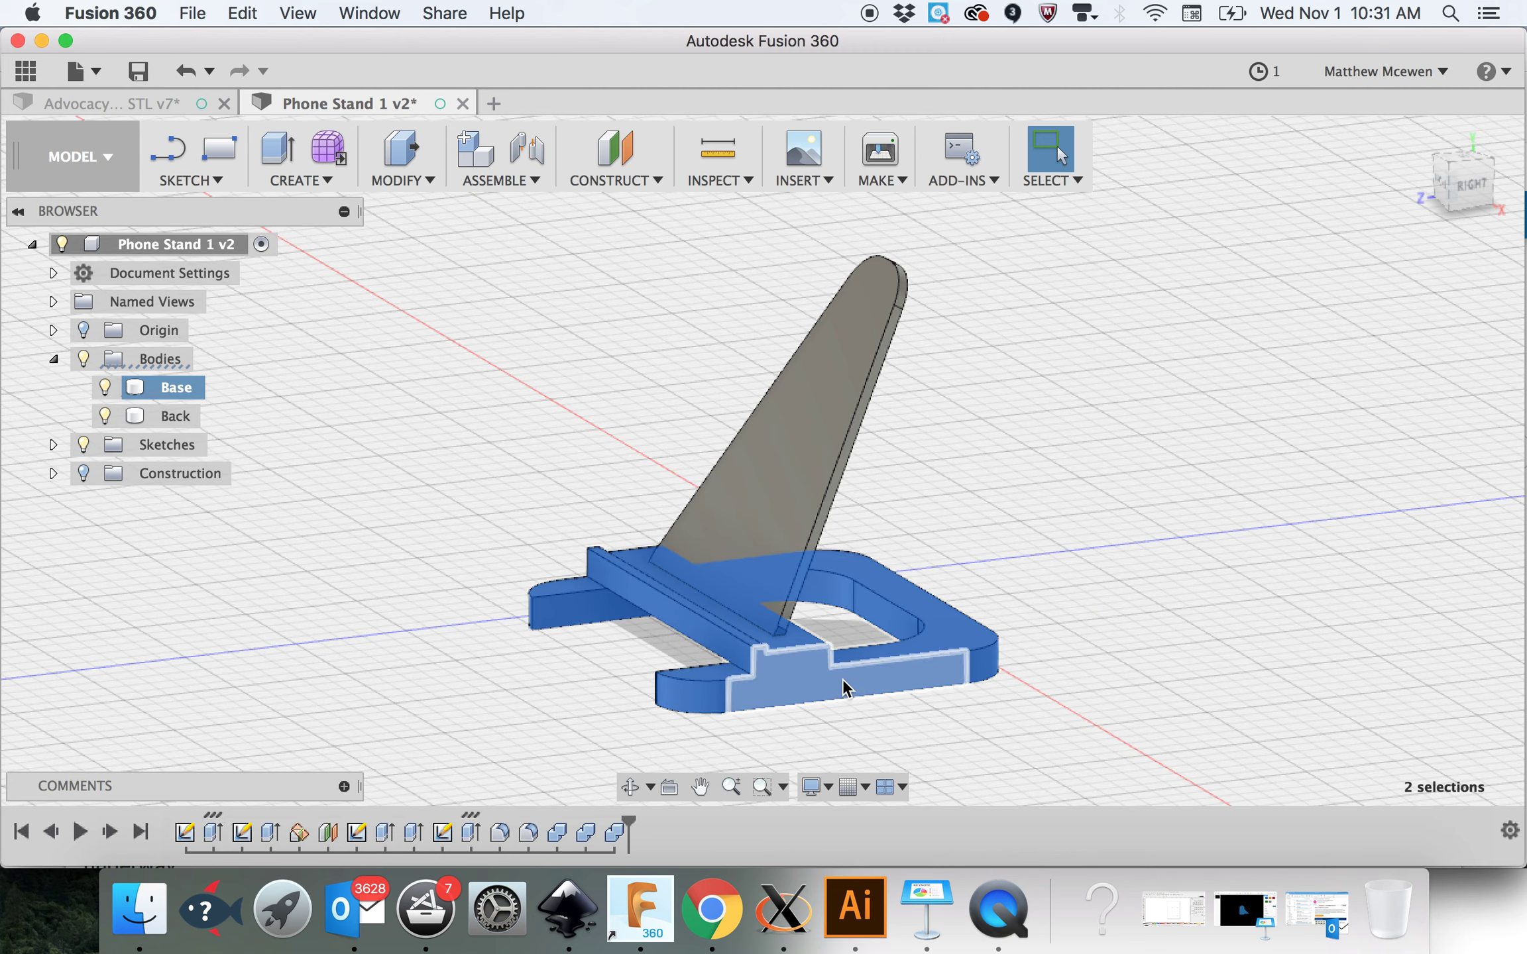
Step: Trial-move the Base body with Move (M), cancel it, and expand the Sketches folder
{"action": "key", "text": "m"}
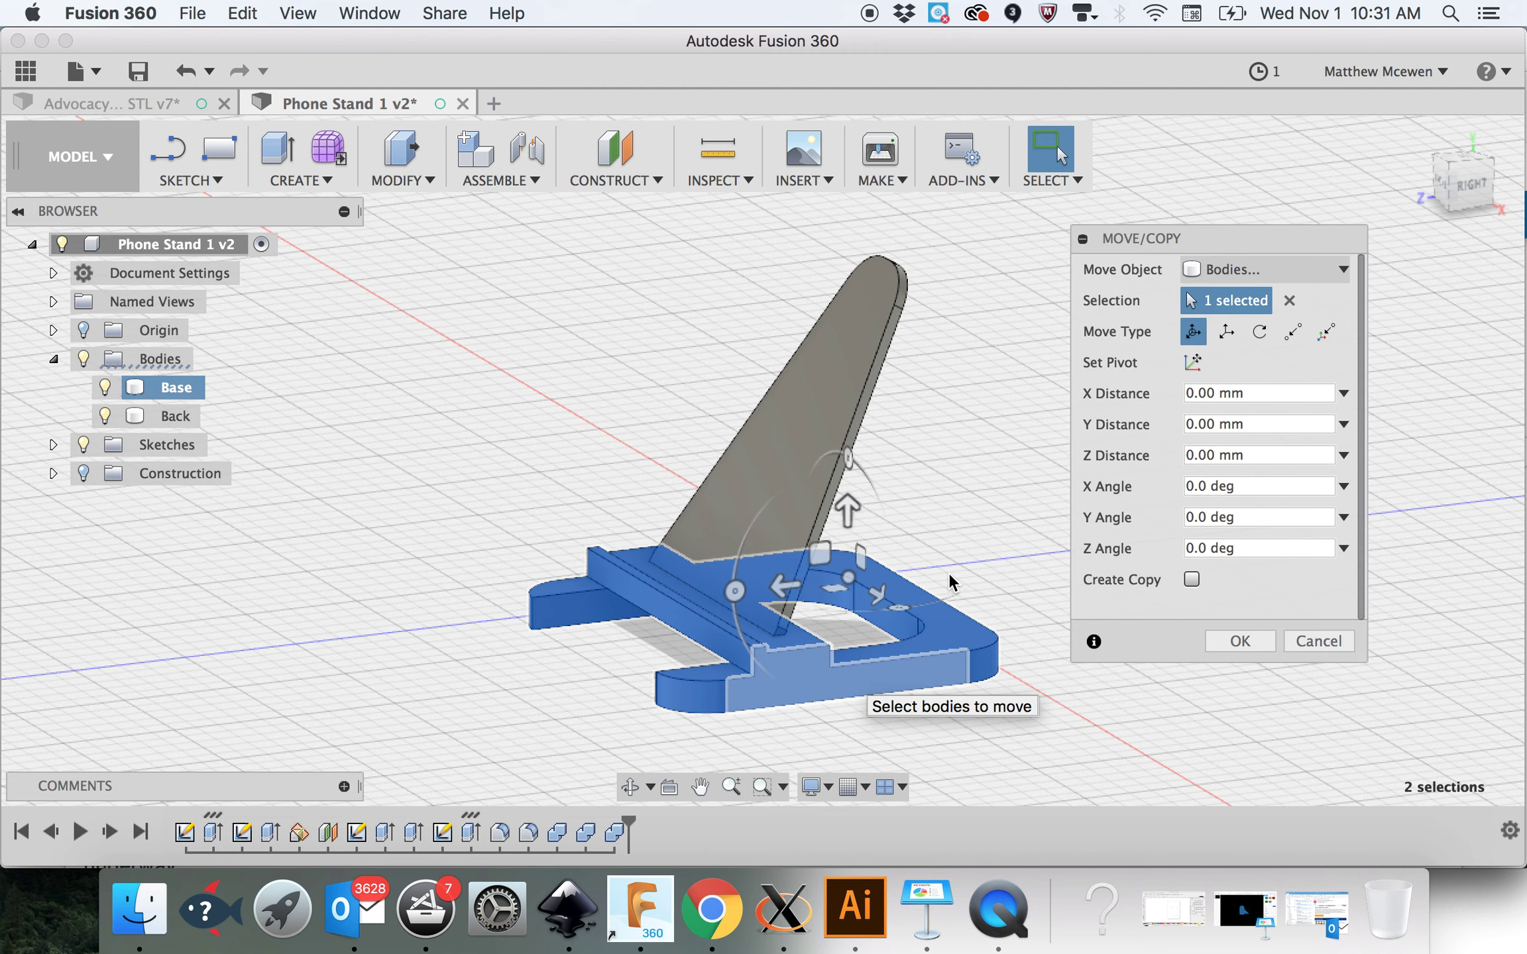
{"action": "left_click_drag", "start_coordinate": [851, 576], "coordinate": [1002, 549]}
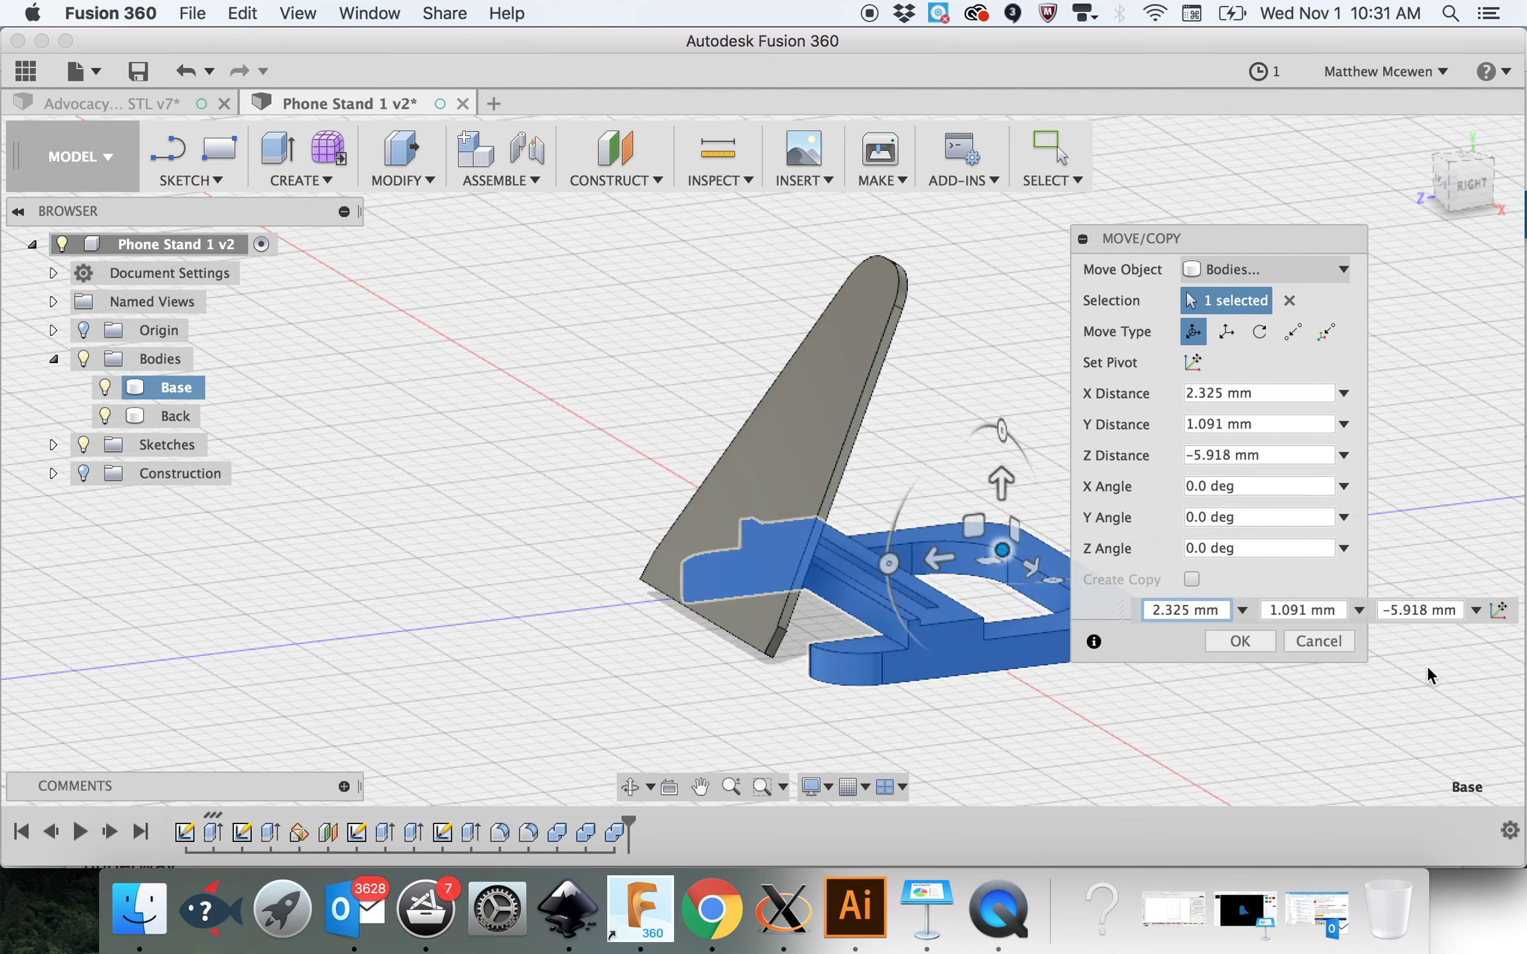
{"action": "left_click", "coordinate": [1317, 641]}
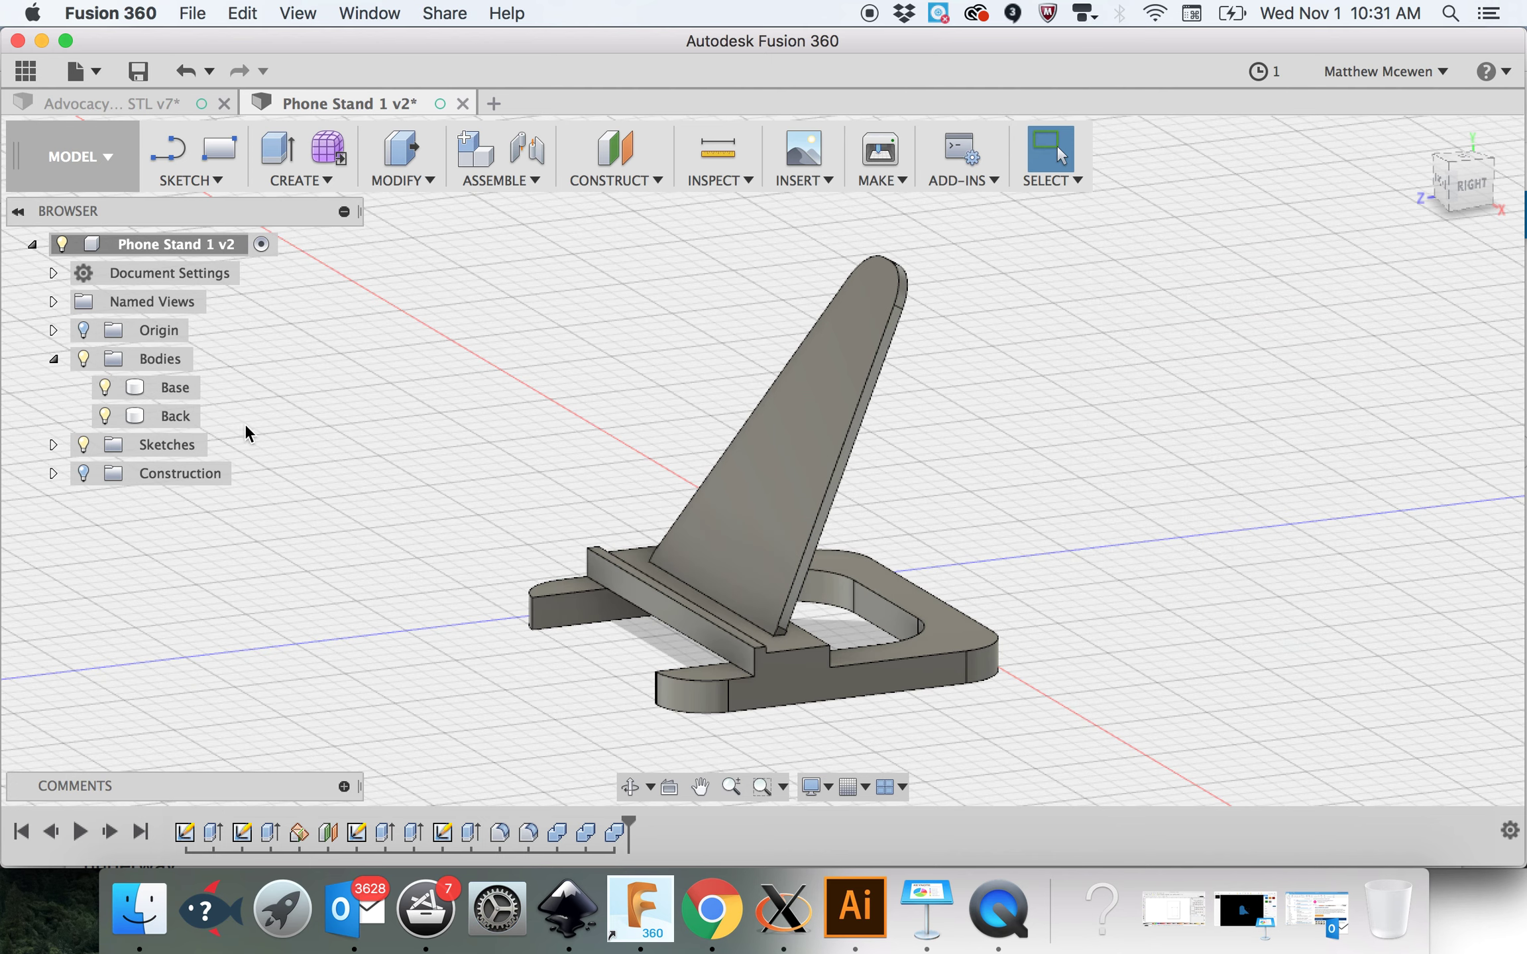
{"action": "left_click", "coordinate": [53, 445]}
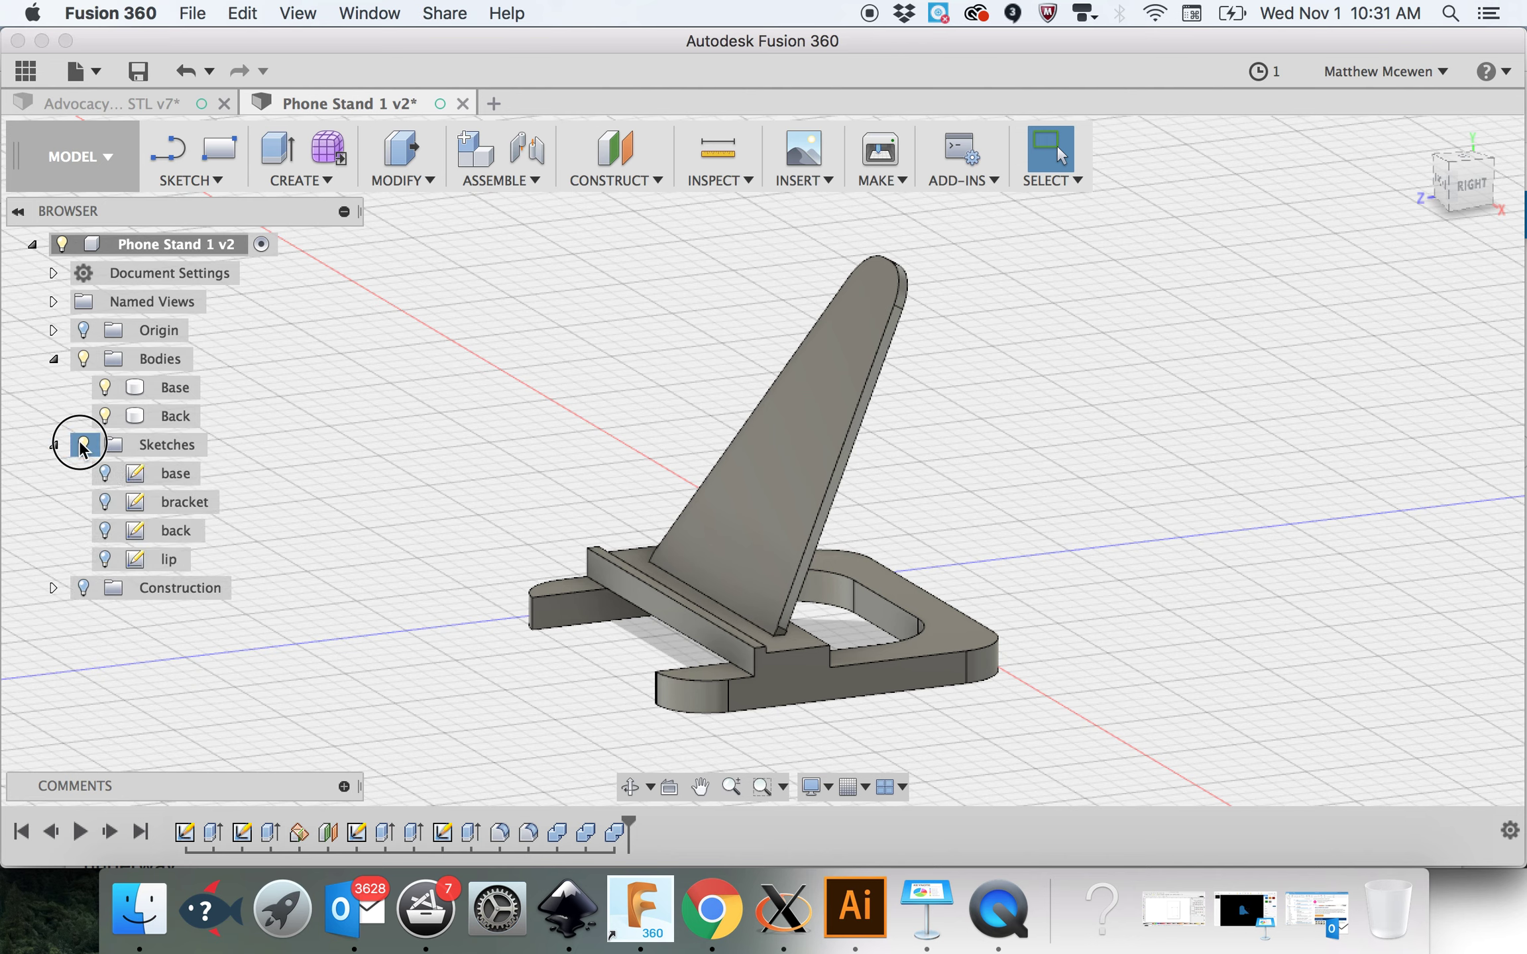
Step: Hide the bodies and display the base sketch profile from above, selecting its origin point
{"action": "left_click", "coordinate": [103, 475]}
{"action": "left_click", "coordinate": [103, 474]}
{"action": "middle_click_drag", "start_coordinate": [385, 468], "coordinate": [314, 477], "text": "shift"}
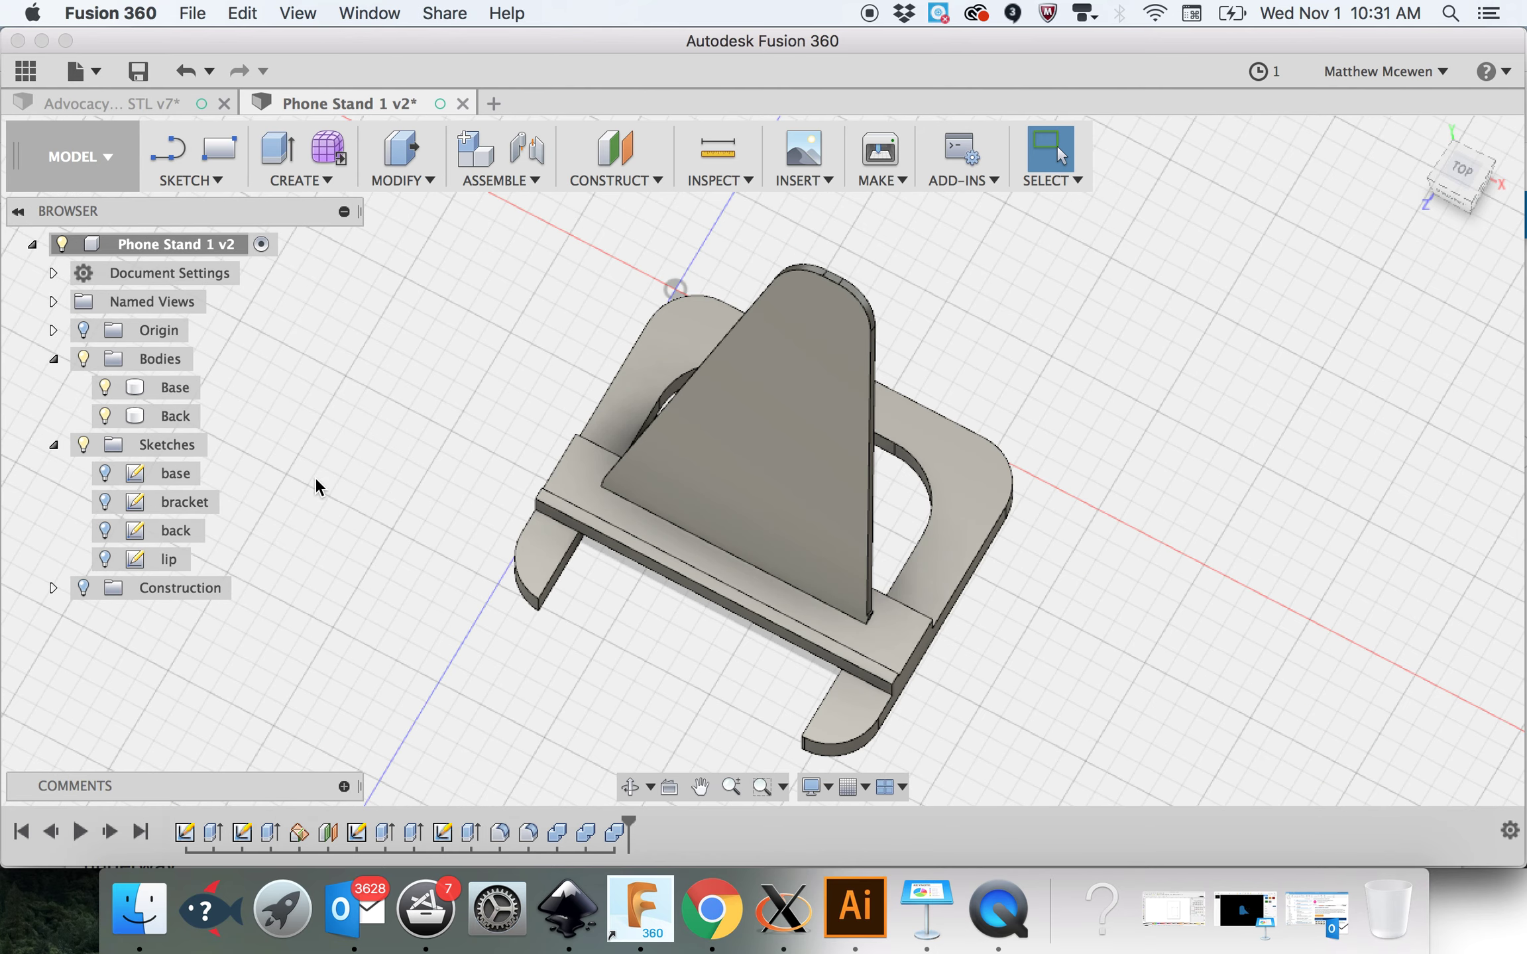
{"action": "left_click", "coordinate": [81, 359]}
{"action": "left_click", "coordinate": [105, 474]}
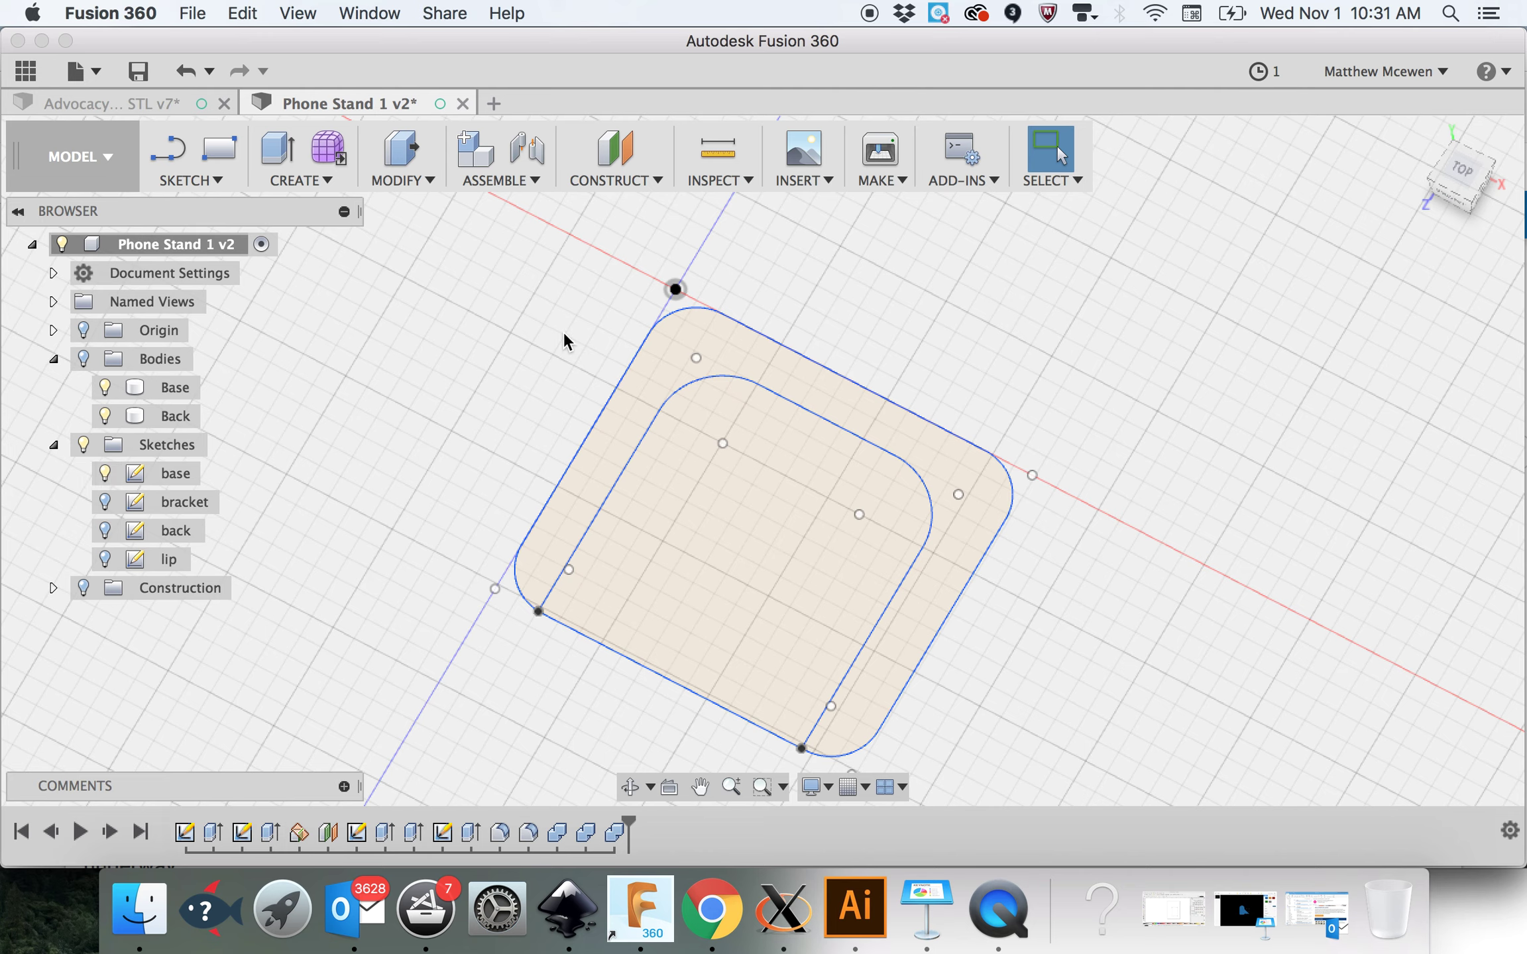
{"action": "left_click", "coordinate": [677, 289]}
Step: Show and hide the bracket, back, and lip sketches one at a time
{"action": "left_click", "coordinate": [104, 502]}
{"action": "left_click", "coordinate": [104, 473]}
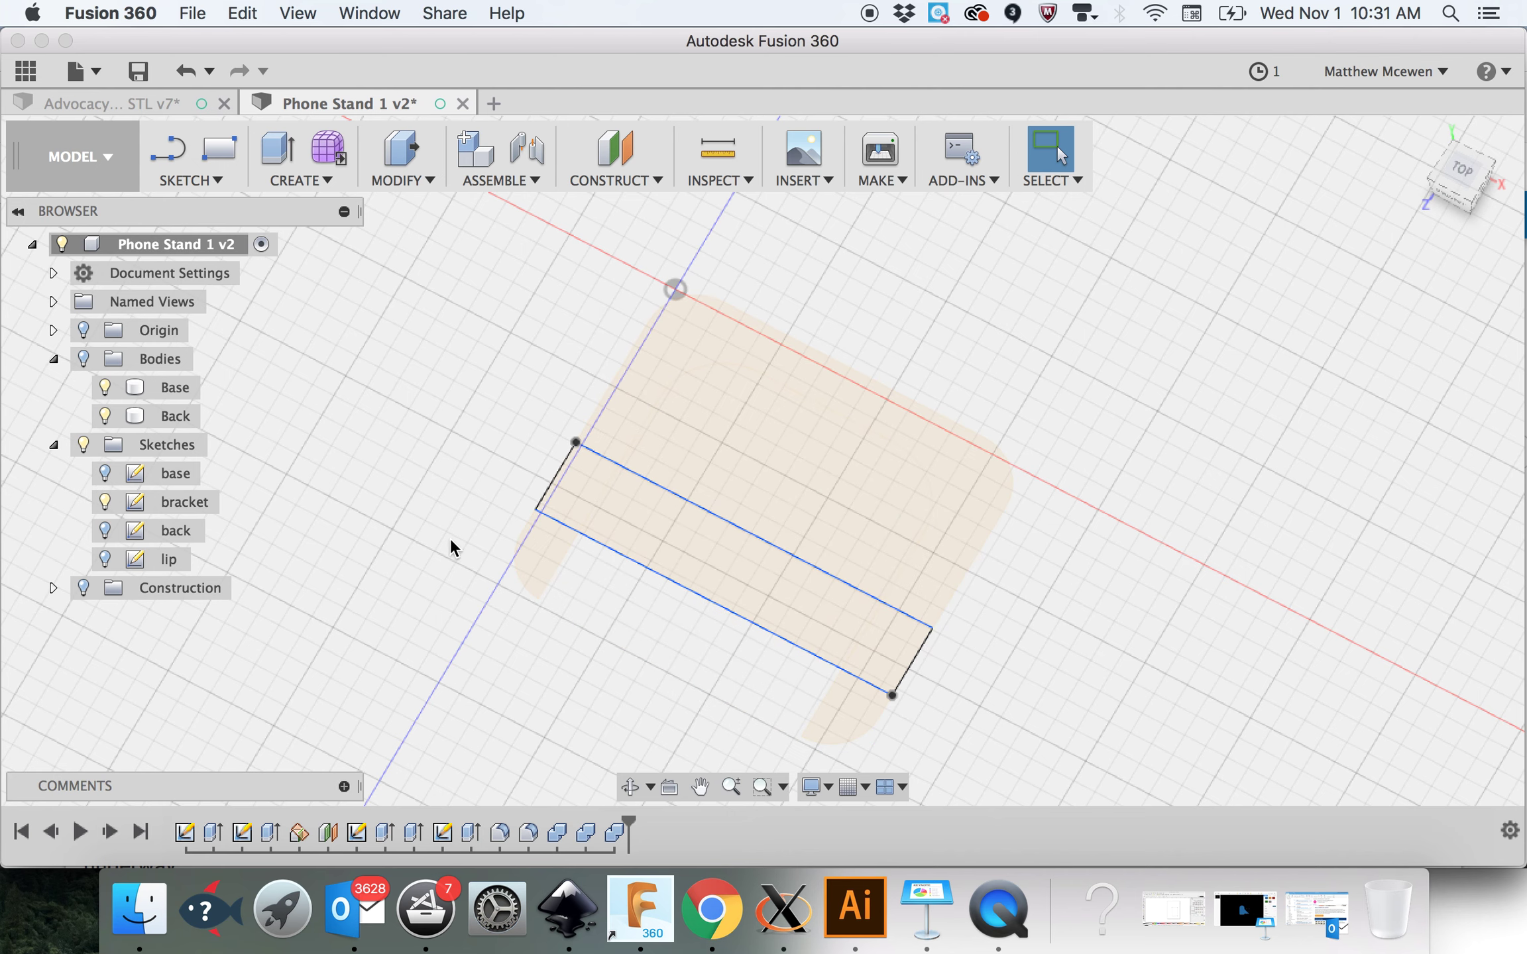
{"action": "left_click", "coordinate": [104, 502]}
{"action": "left_click", "coordinate": [104, 531]}
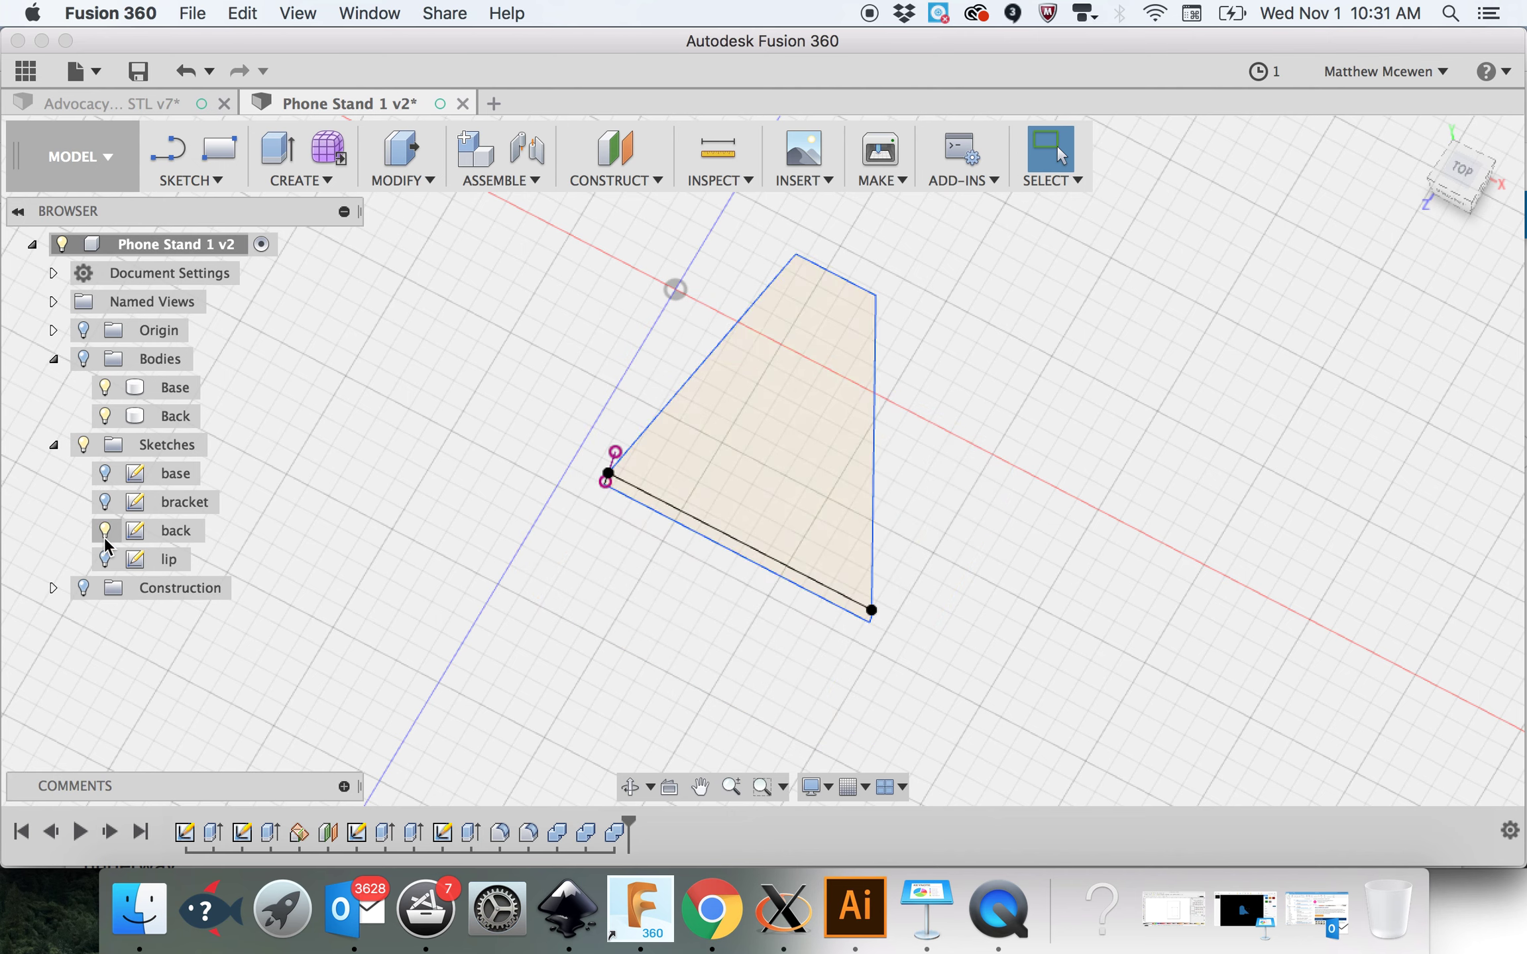
{"action": "scroll", "coordinate": [480, 546], "scroll_direction": "down", "scroll_amount": 10, "text": "shift"}
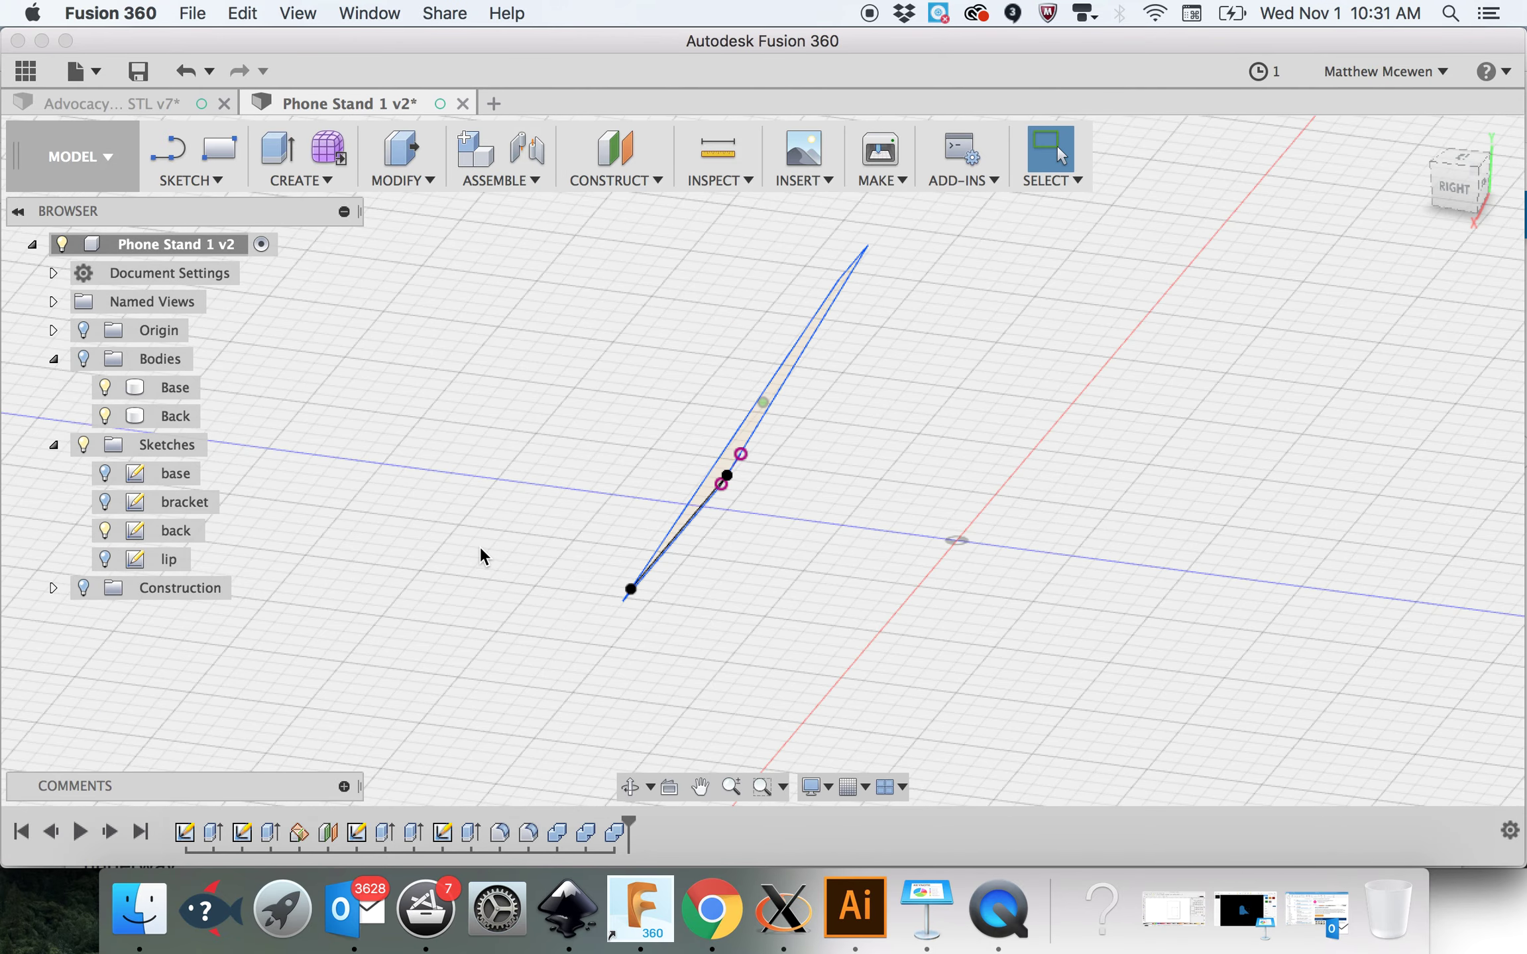
{"action": "scroll", "coordinate": [480, 546], "scroll_direction": "down", "scroll_amount": 5, "text": "shift"}
{"action": "left_click", "coordinate": [105, 530]}
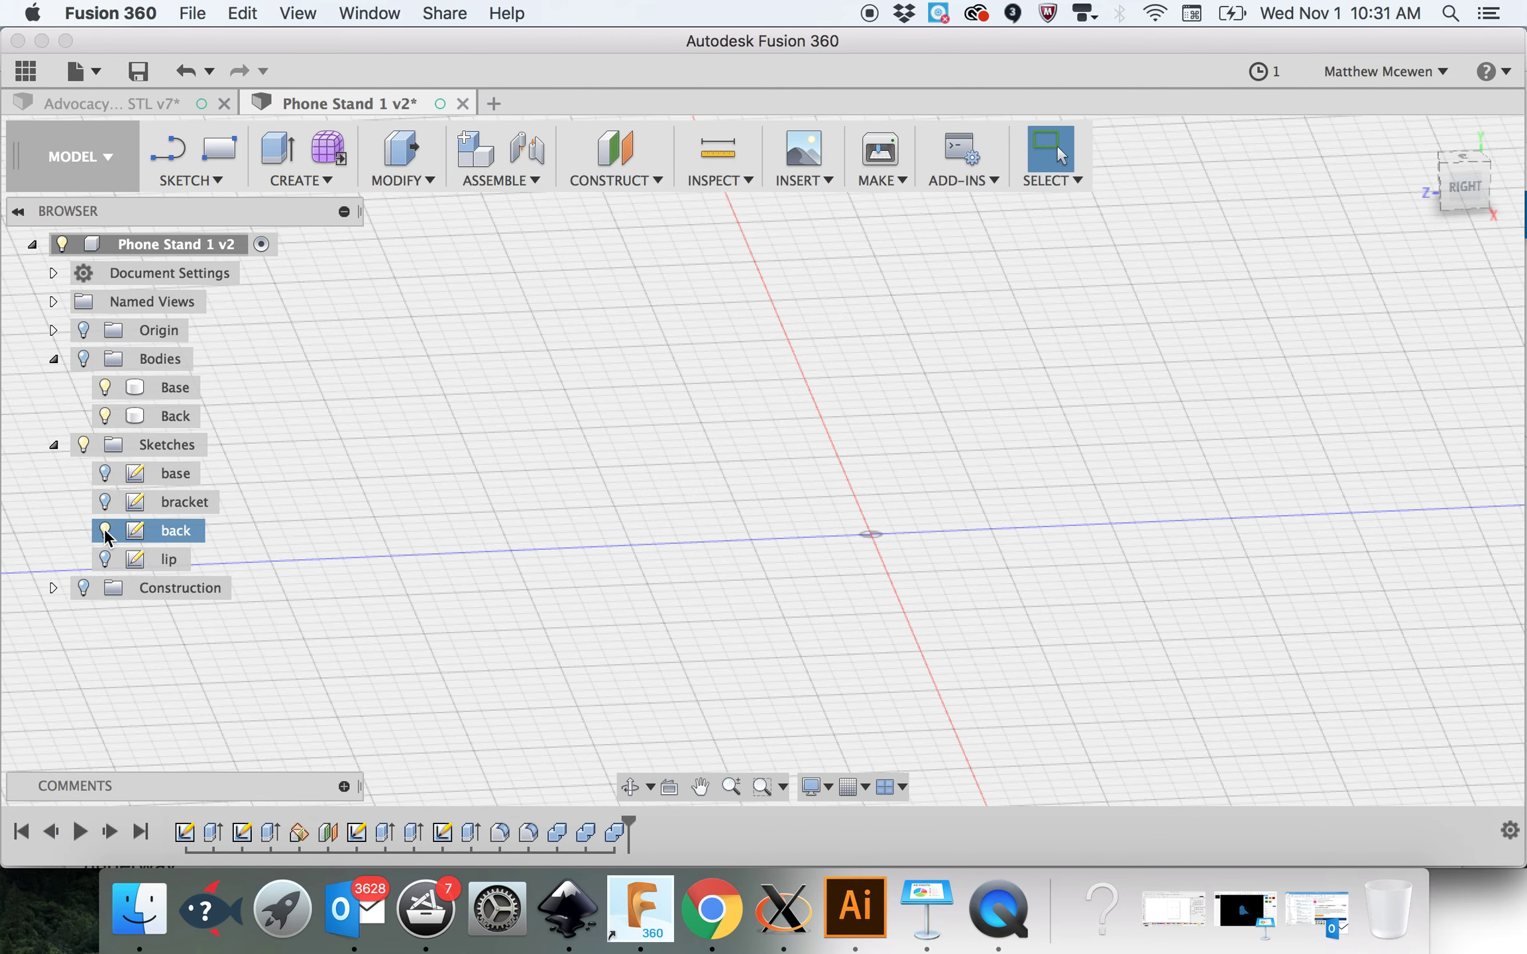
{"action": "left_click", "coordinate": [105, 560]}
{"action": "left_click", "coordinate": [105, 561]}
Step: Show the bodies again and display the back plane and BRACKET plane
{"action": "left_click", "coordinate": [82, 358]}
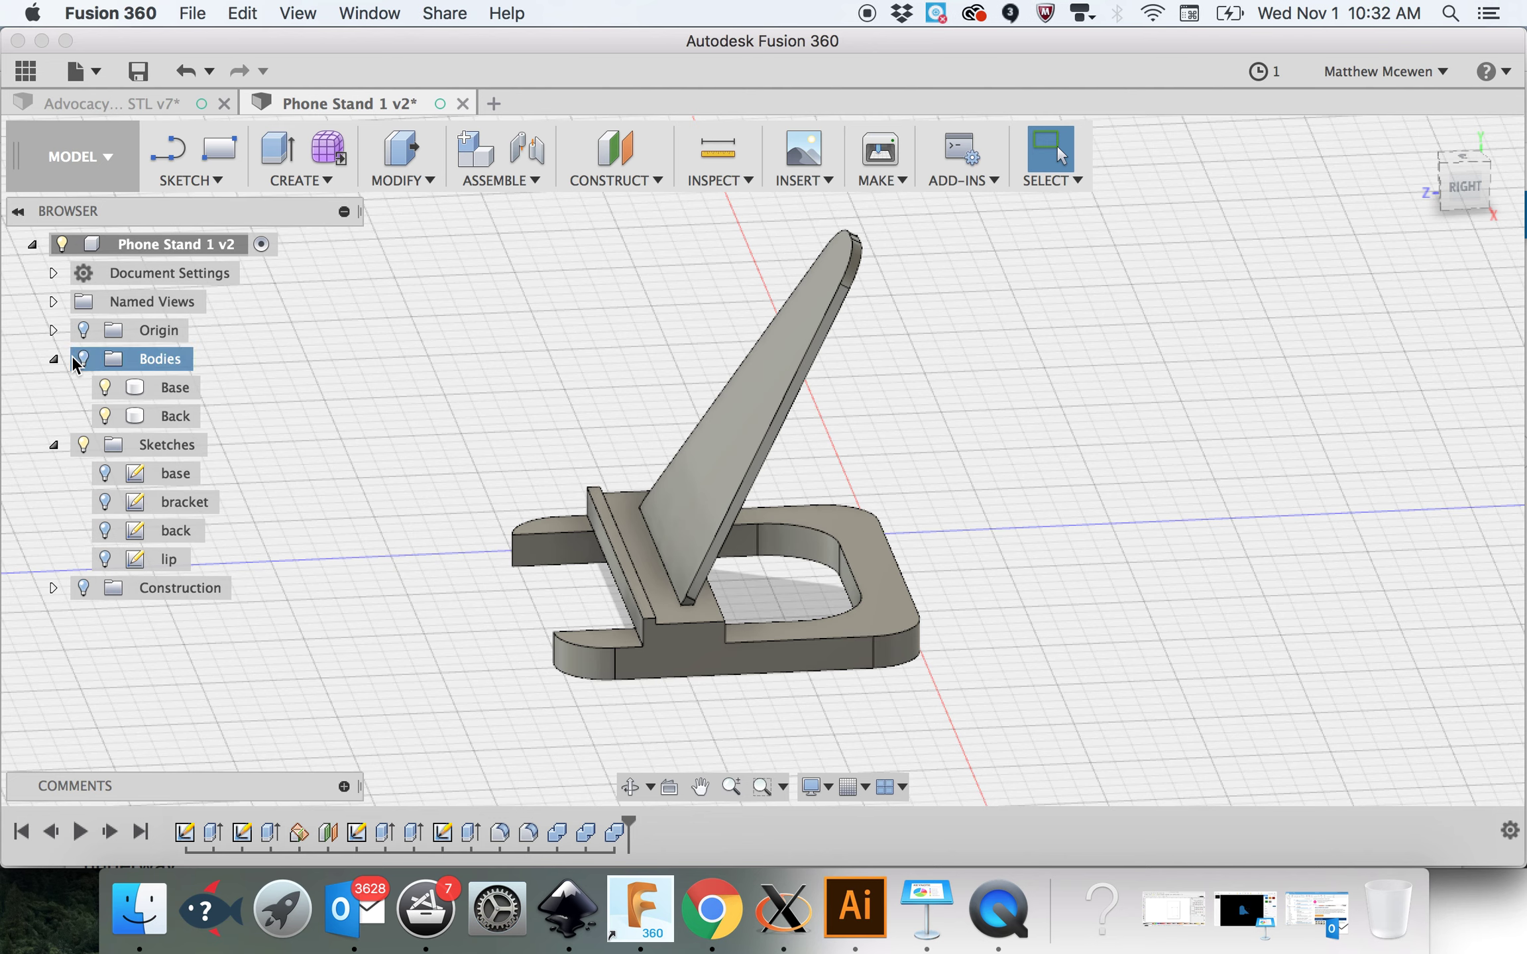
{"action": "left_click", "coordinate": [54, 589]}
{"action": "left_click", "coordinate": [79, 587]}
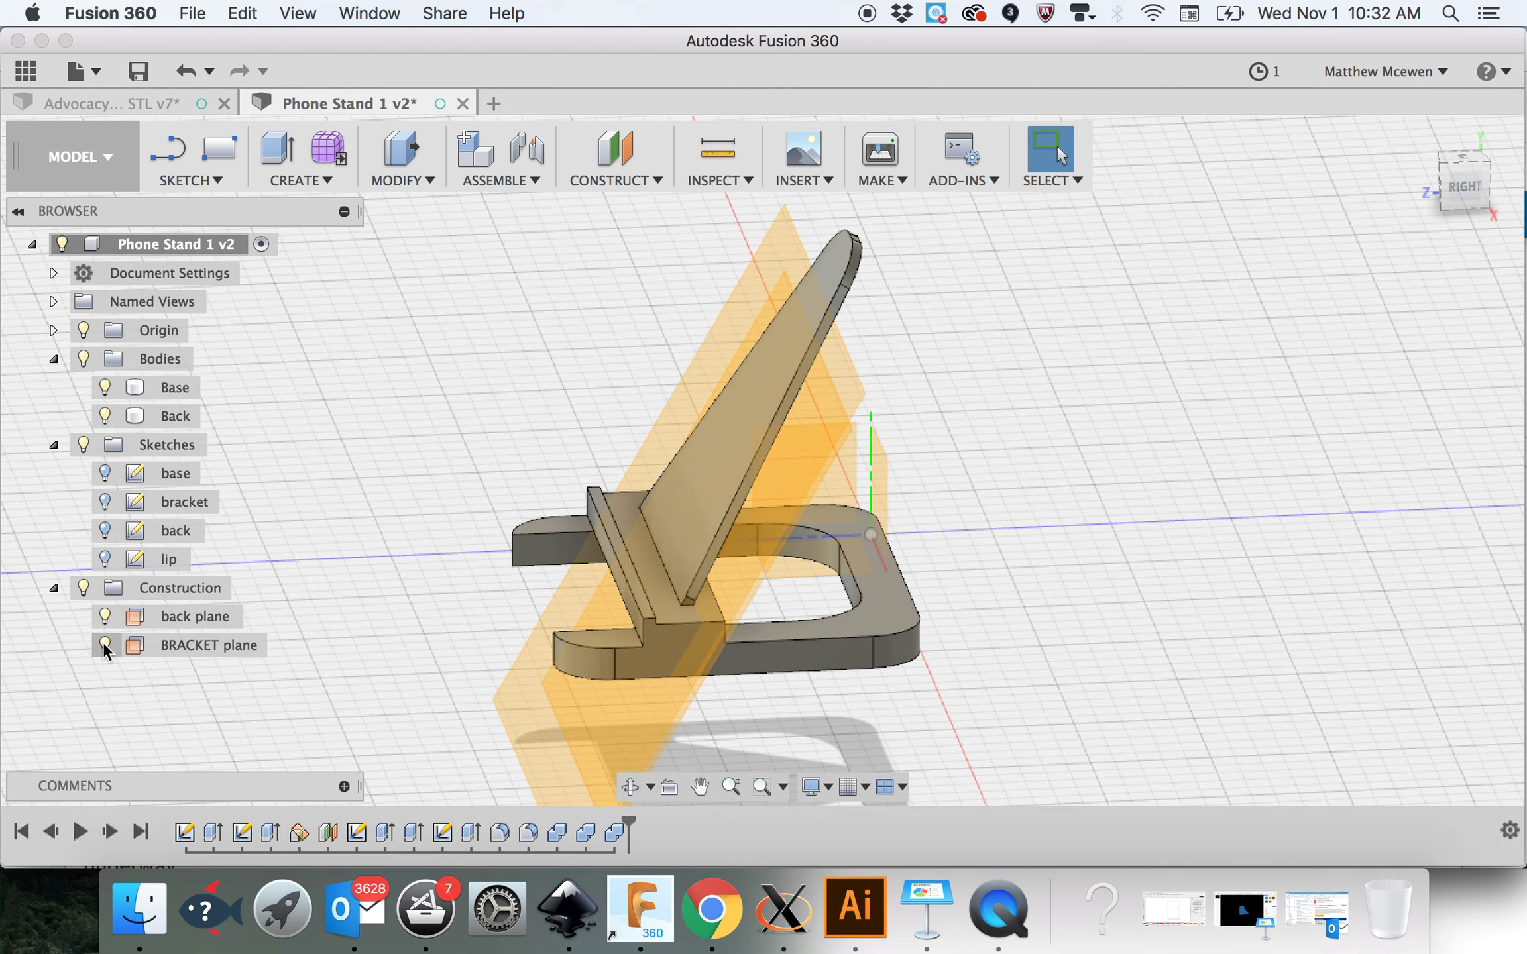
Step: Toggle the construction planes' visibility, hide the back plane, and recheck the bodies from a three-quarter view
{"action": "scroll", "coordinate": [469, 581], "scroll_direction": "up", "scroll_amount": 10, "text": "shift"}
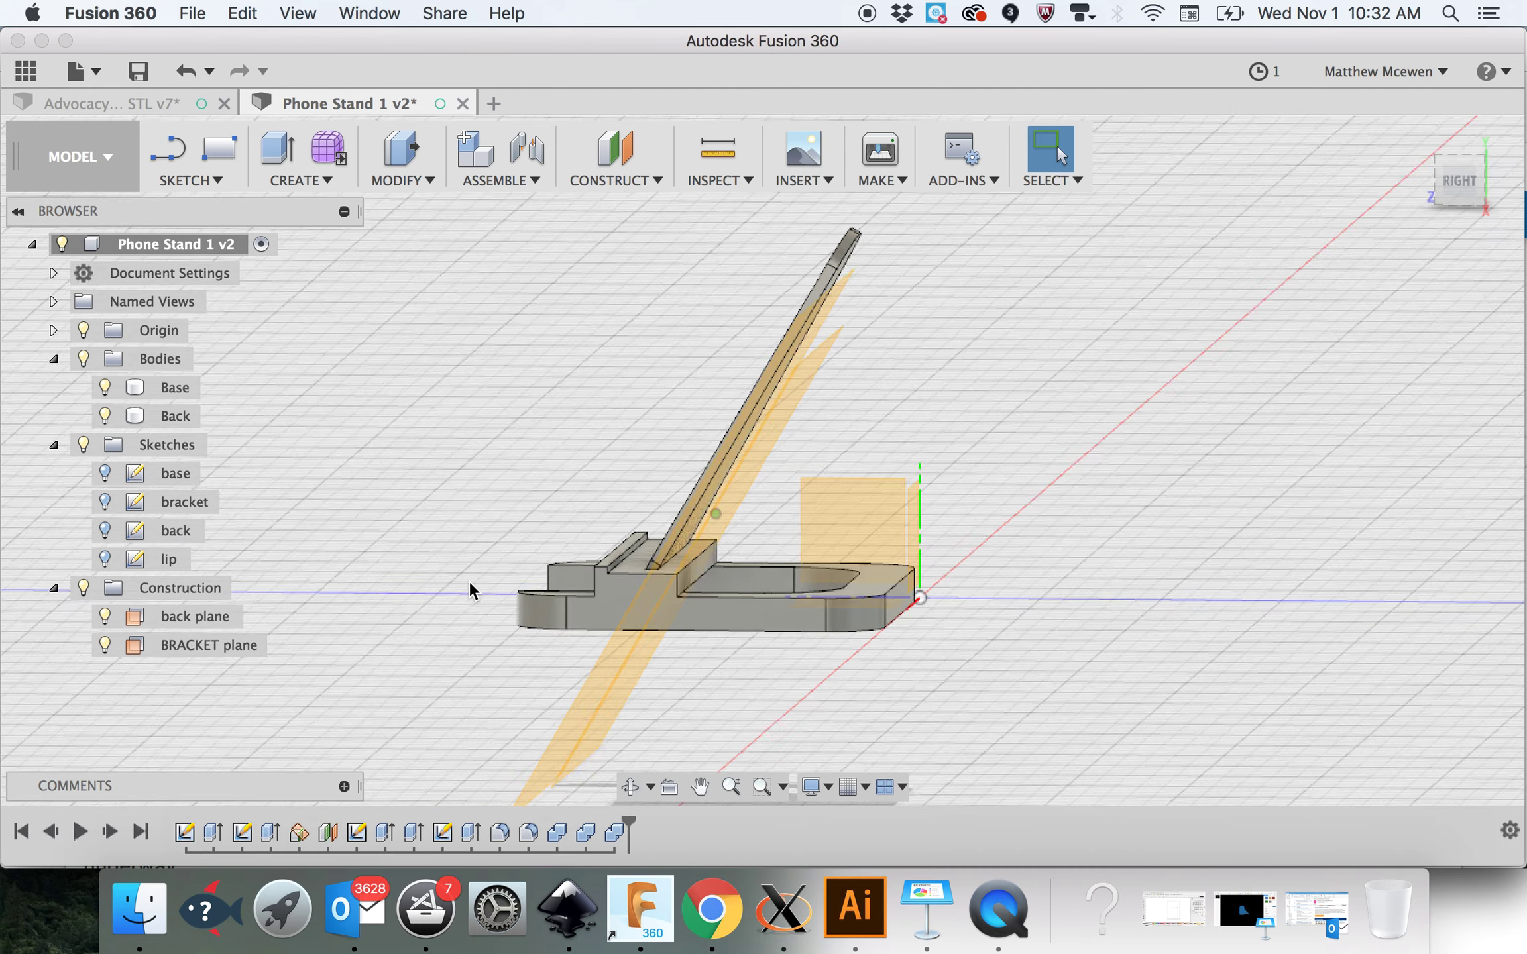
{"action": "scroll", "coordinate": [469, 582], "scroll_direction": "up", "scroll_amount": 3, "text": "shift"}
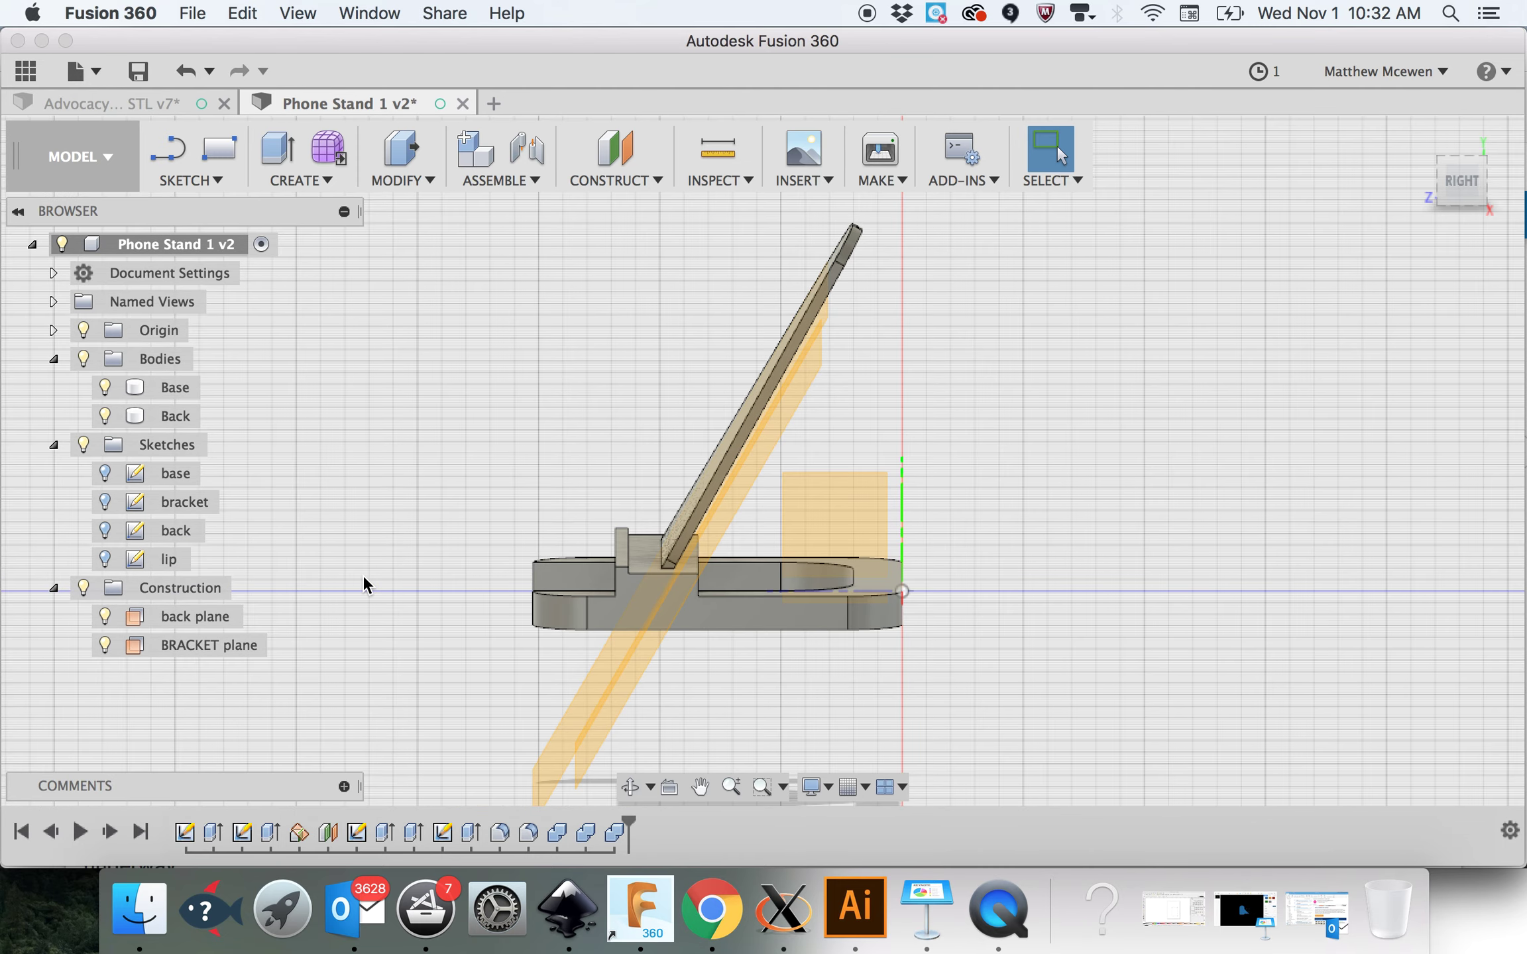
{"action": "left_click", "coordinate": [84, 588]}
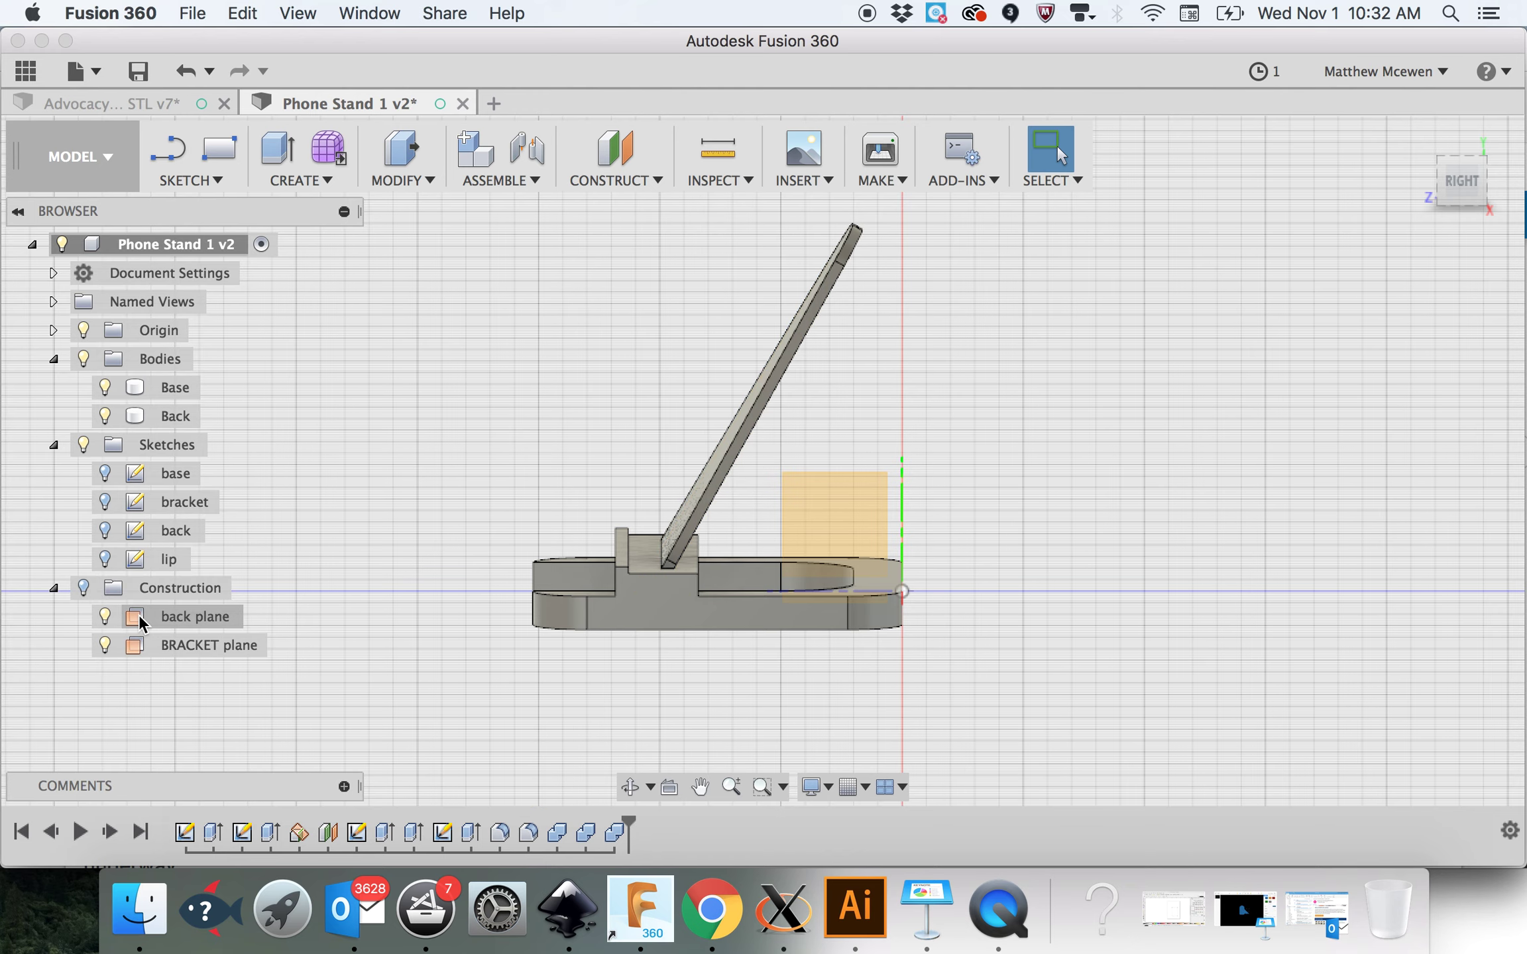
{"action": "left_click", "coordinate": [84, 588]}
{"action": "left_click", "coordinate": [105, 618]}
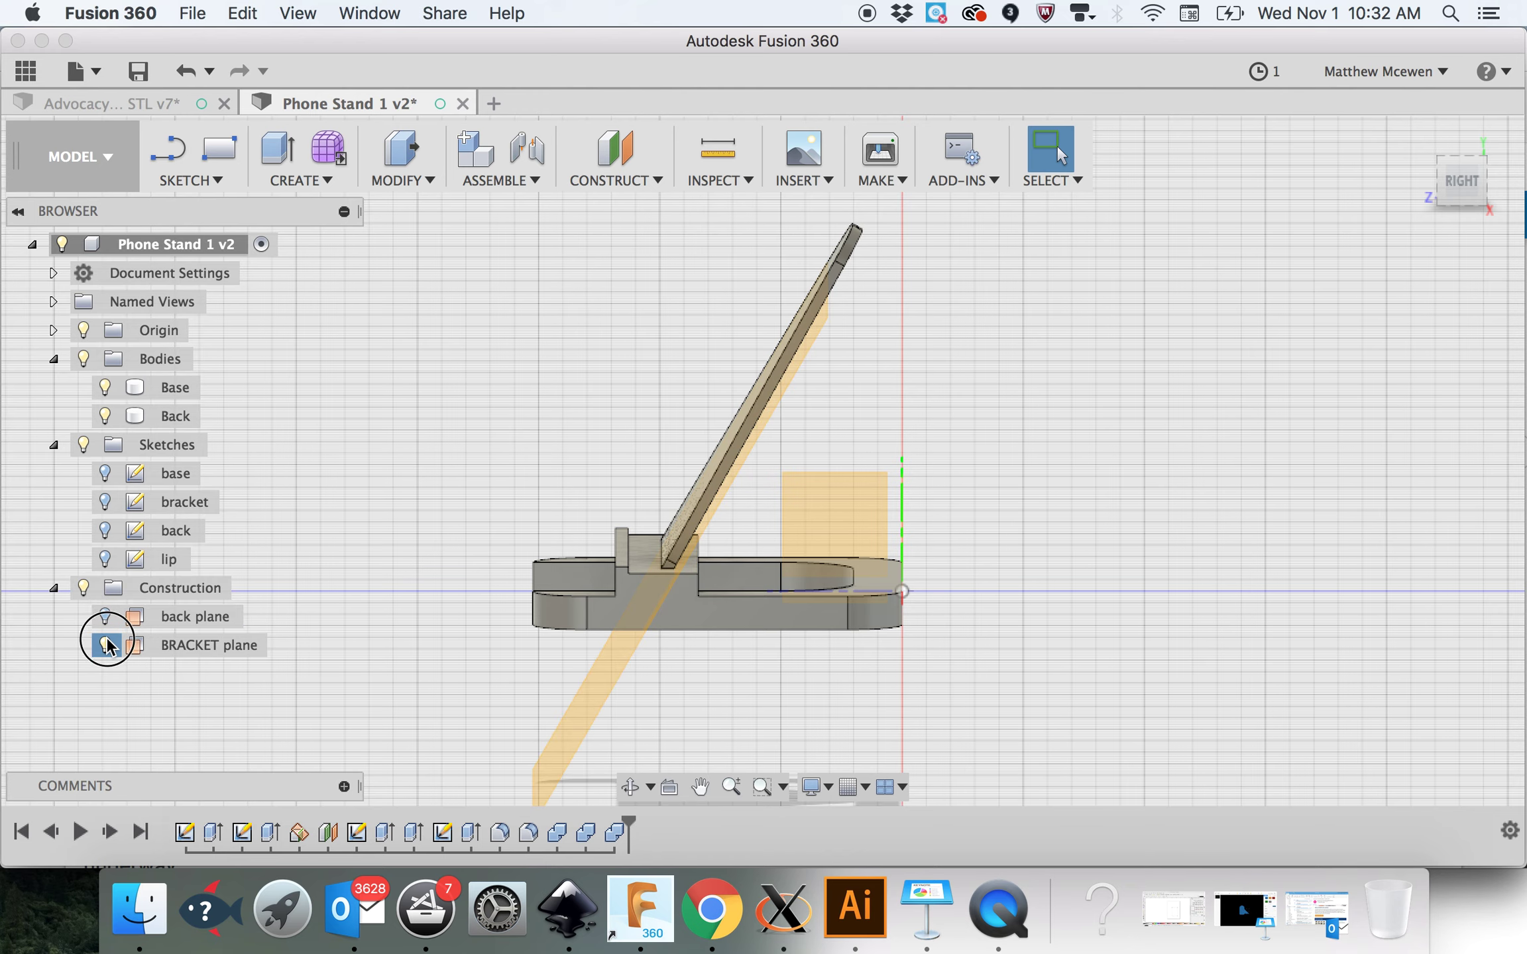
{"action": "middle_click_drag", "start_coordinate": [303, 547], "coordinate": [313, 548], "text": "shift"}
{"action": "left_click", "coordinate": [83, 359]}
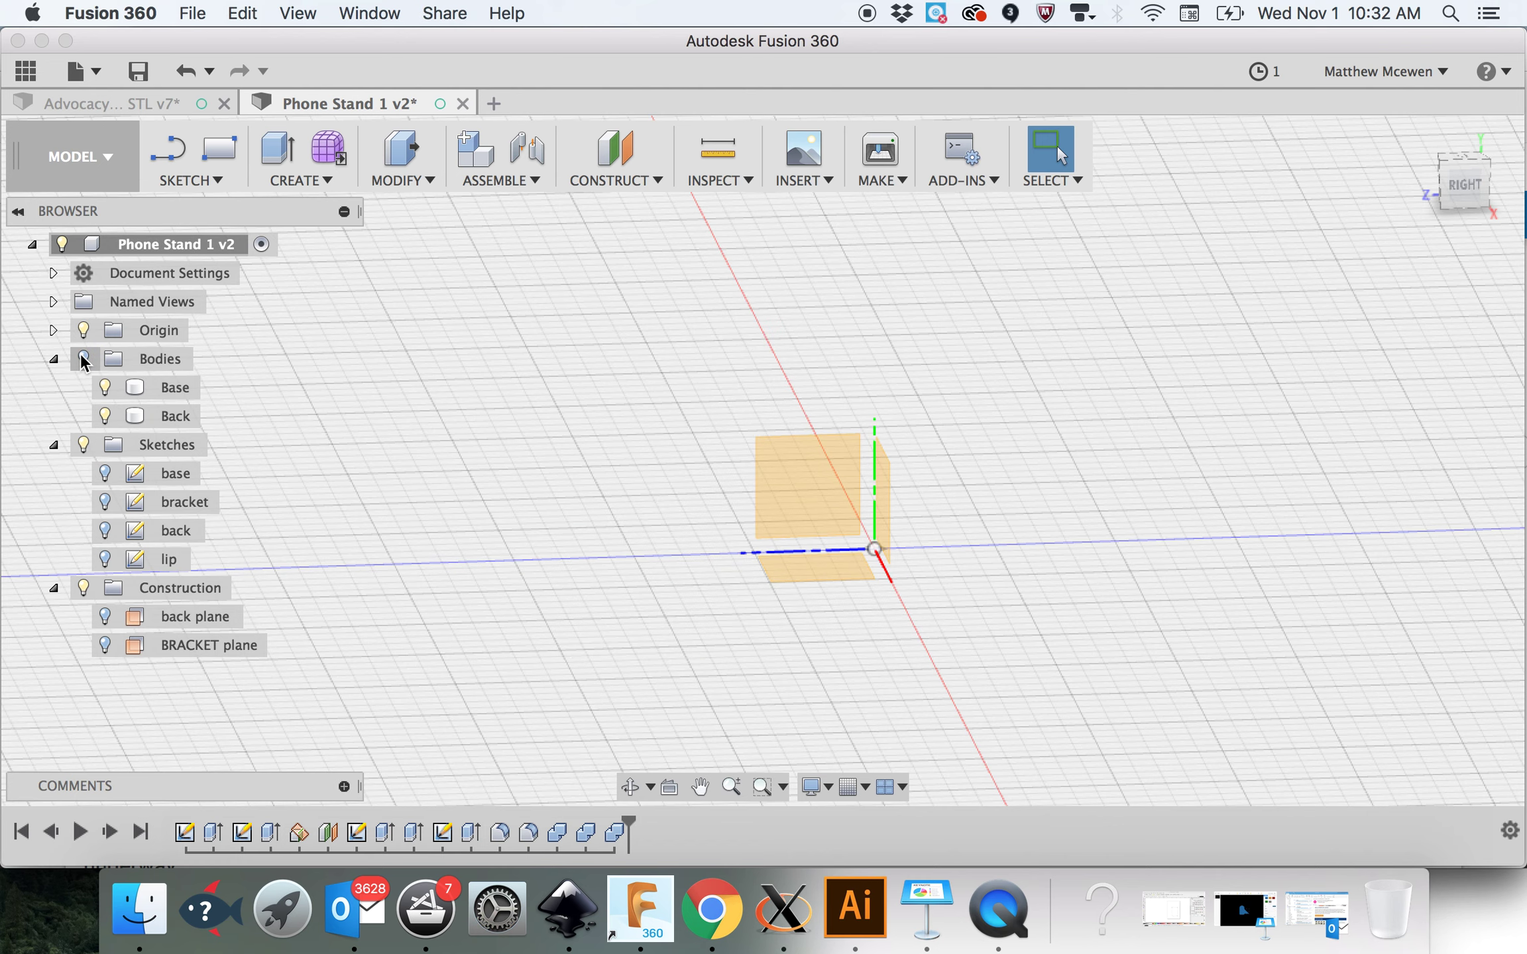
{"action": "left_click", "coordinate": [83, 359]}
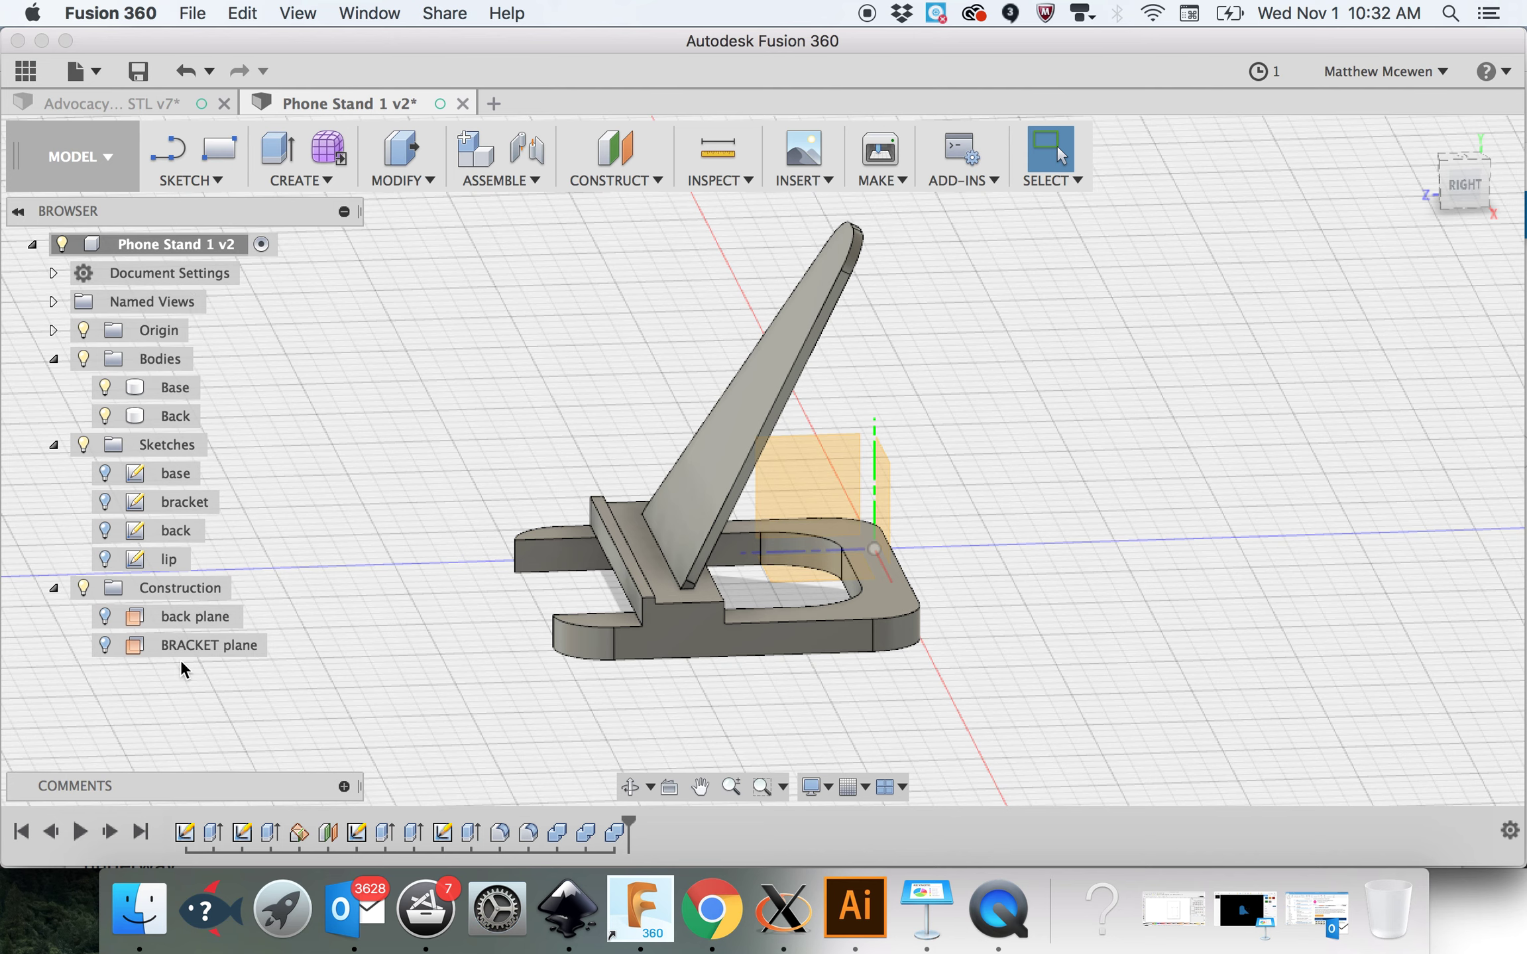
{"action": "left_click", "coordinate": [106, 479]}
{"action": "left_click", "coordinate": [152, 474]}
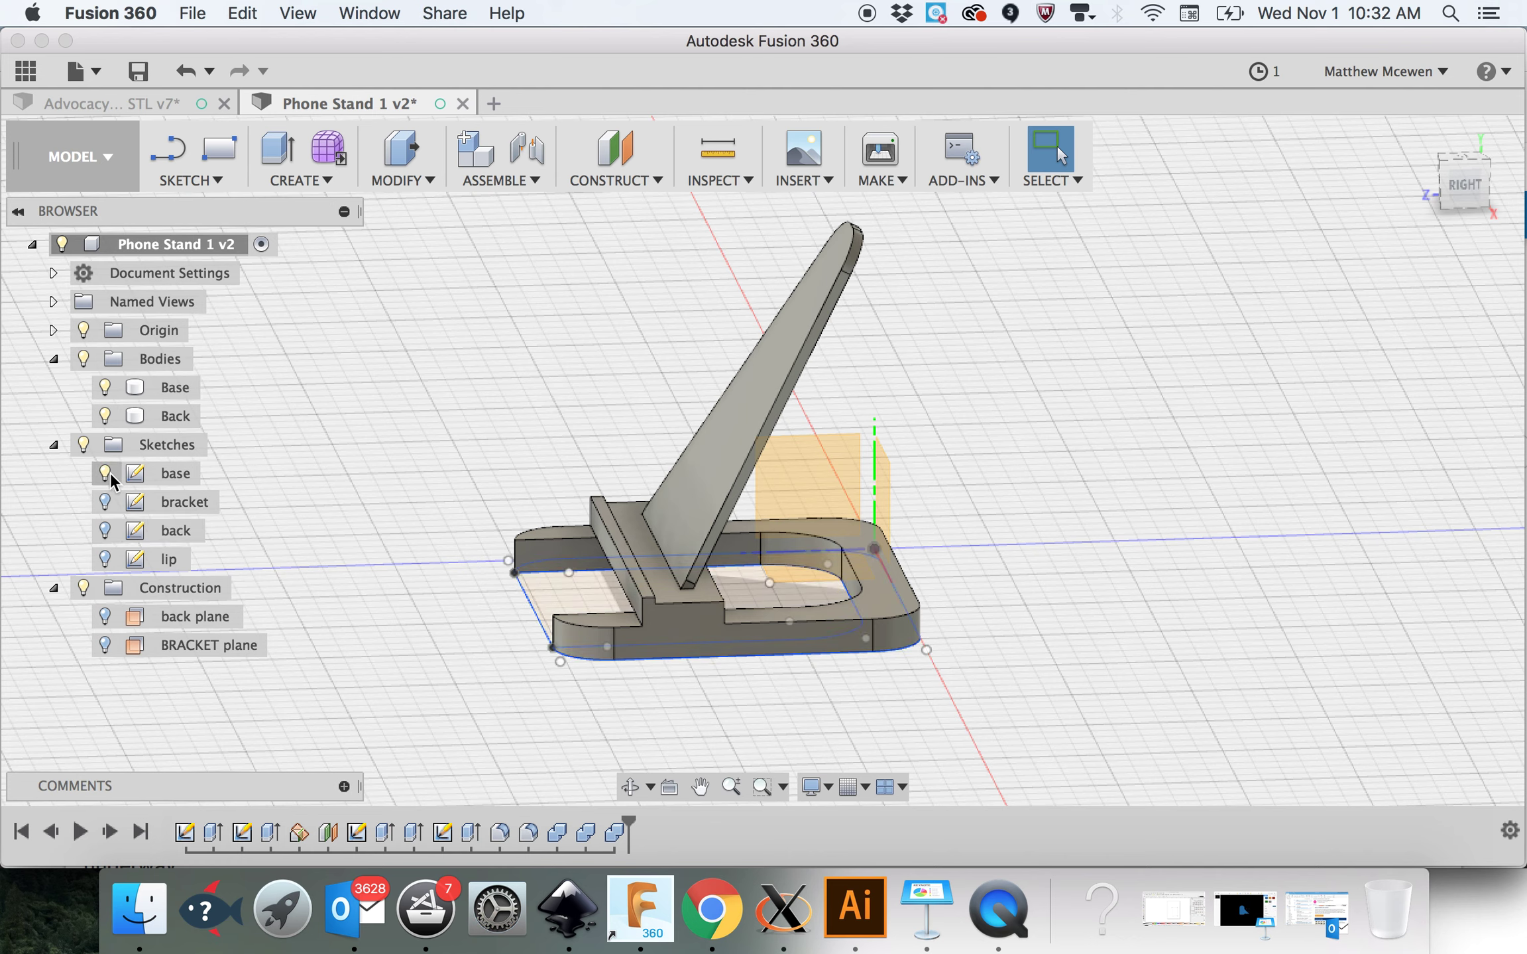
{"action": "left_click", "coordinate": [169, 475]}
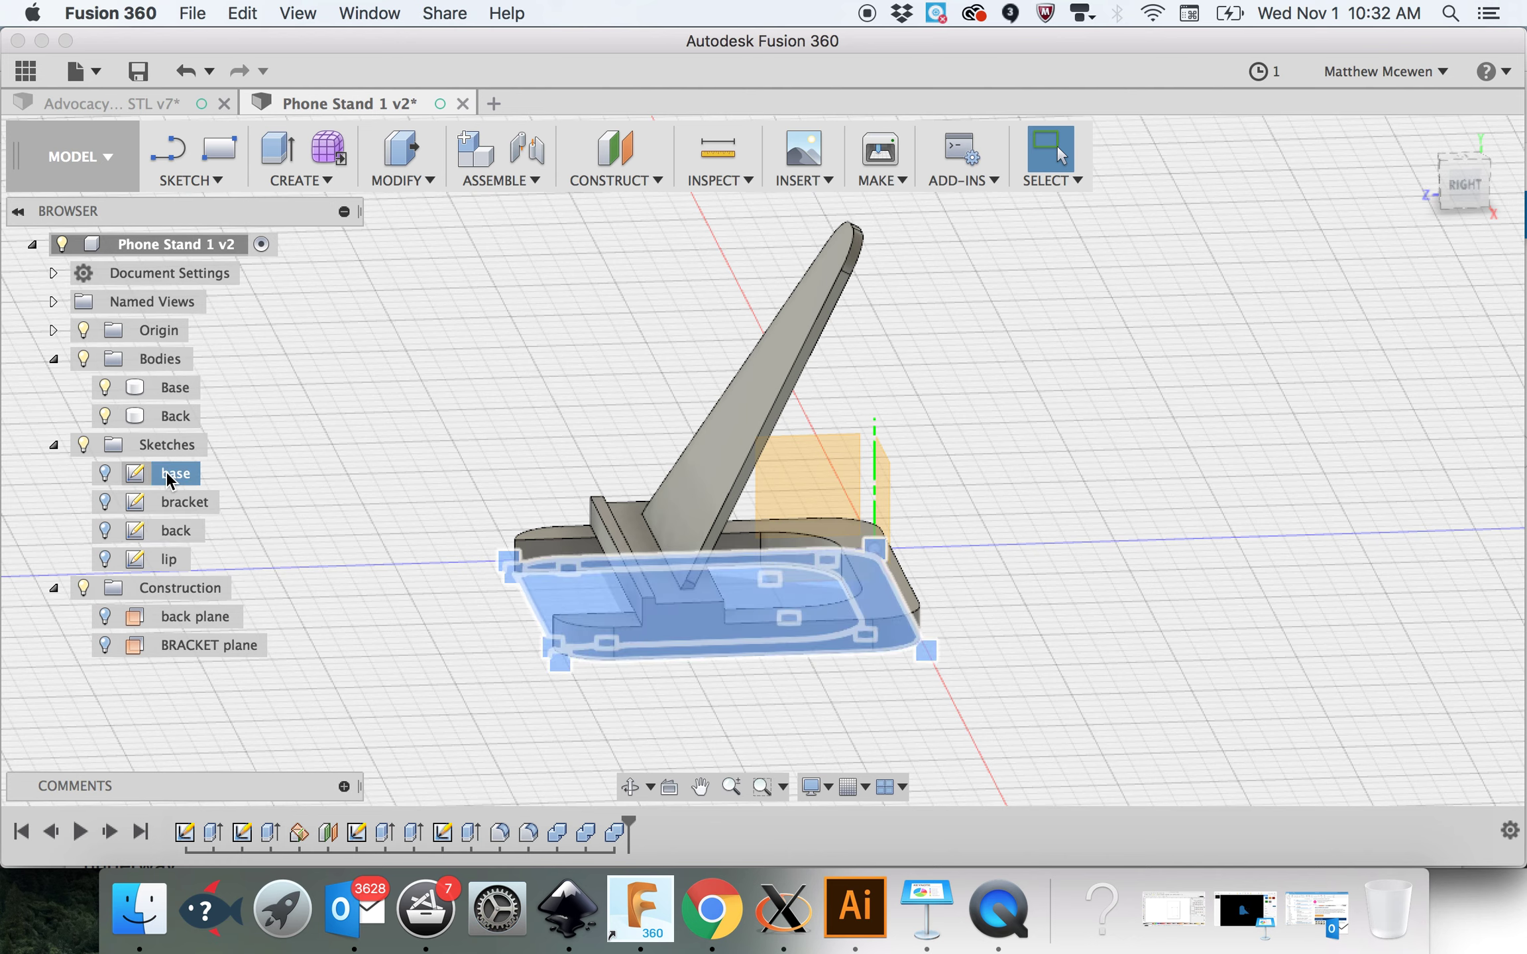
{"action": "left_click", "coordinate": [175, 502]}
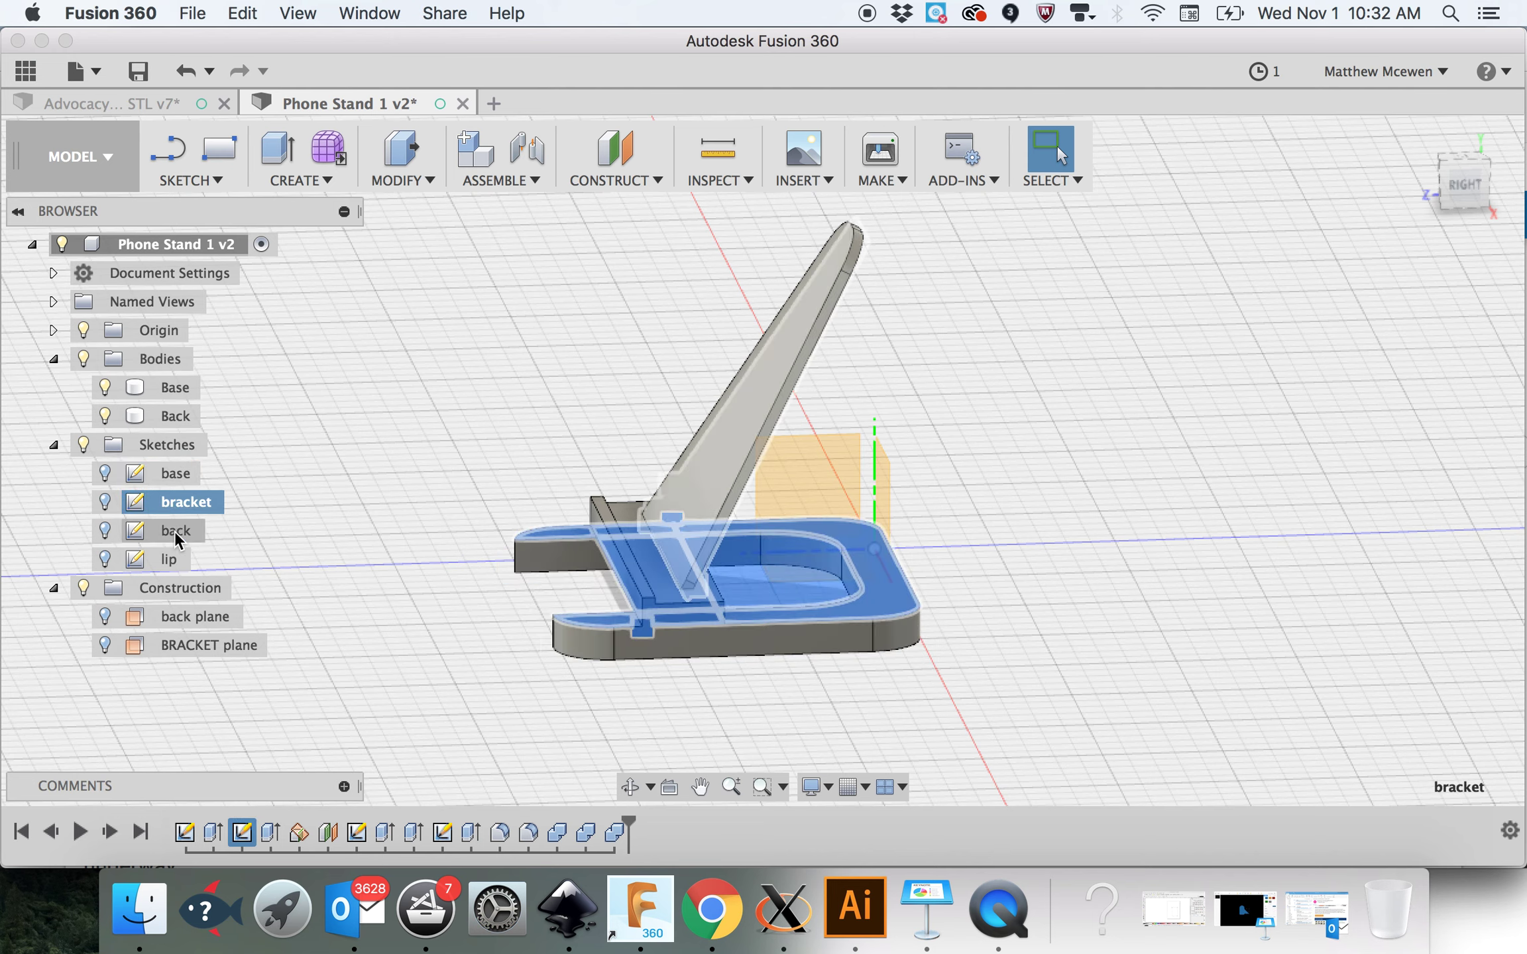
{"action": "left_click", "coordinate": [174, 531], "text": "shift"}
{"action": "left_click", "coordinate": [174, 560], "text": "shift"}
{"action": "left_click", "coordinate": [177, 471], "text": "shift"}
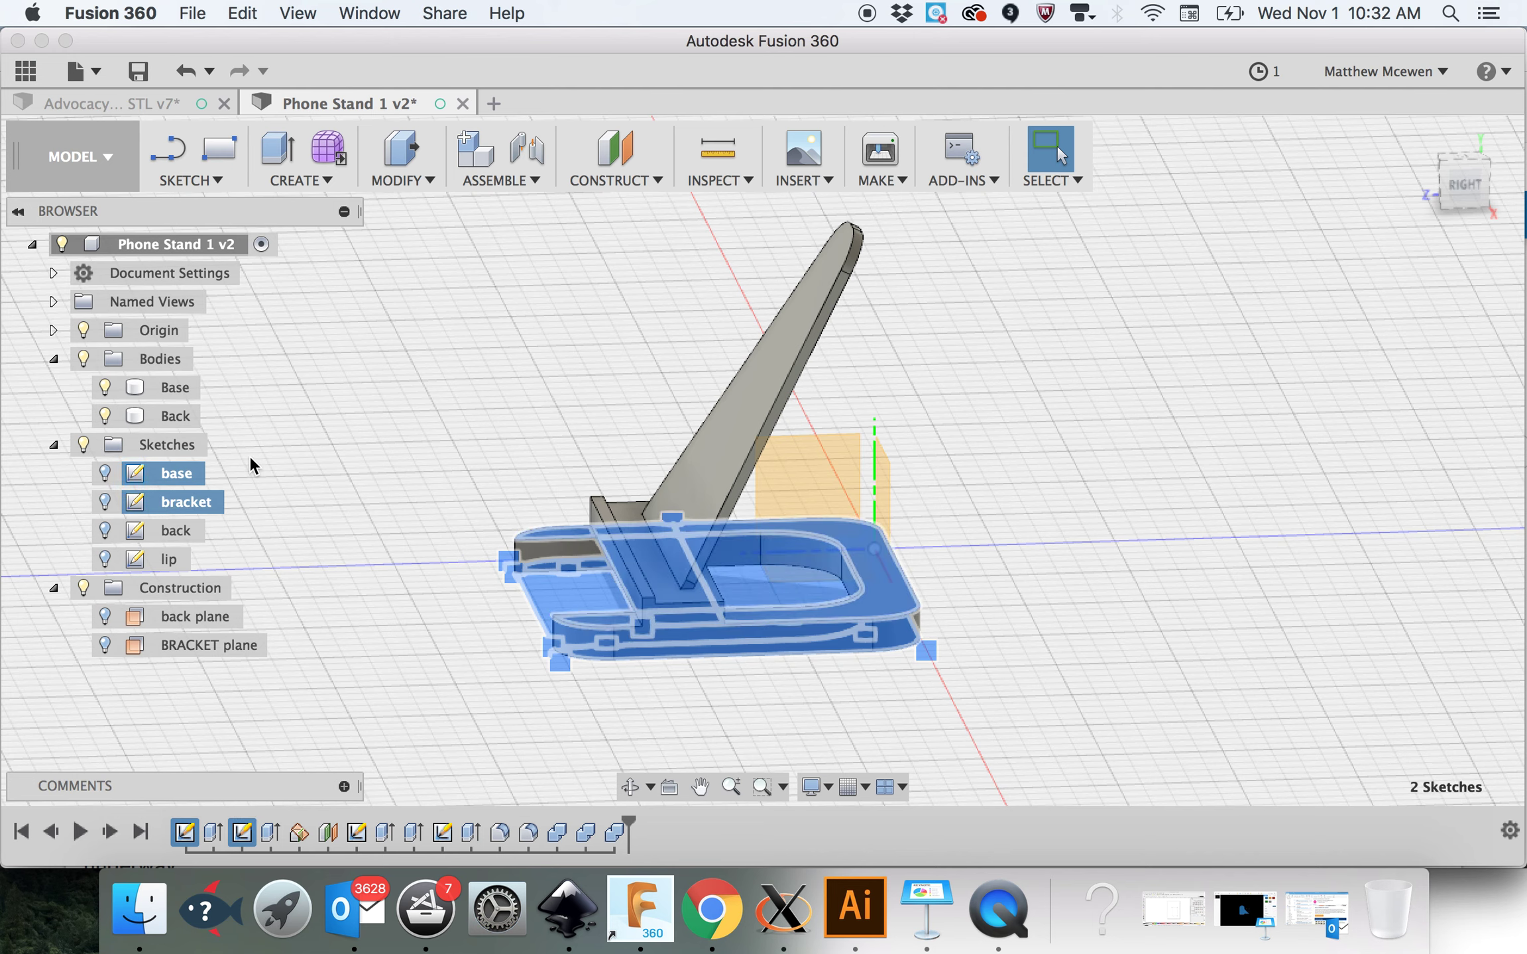
{"action": "left_click", "coordinate": [353, 446]}
{"action": "left_click", "coordinate": [176, 418]}
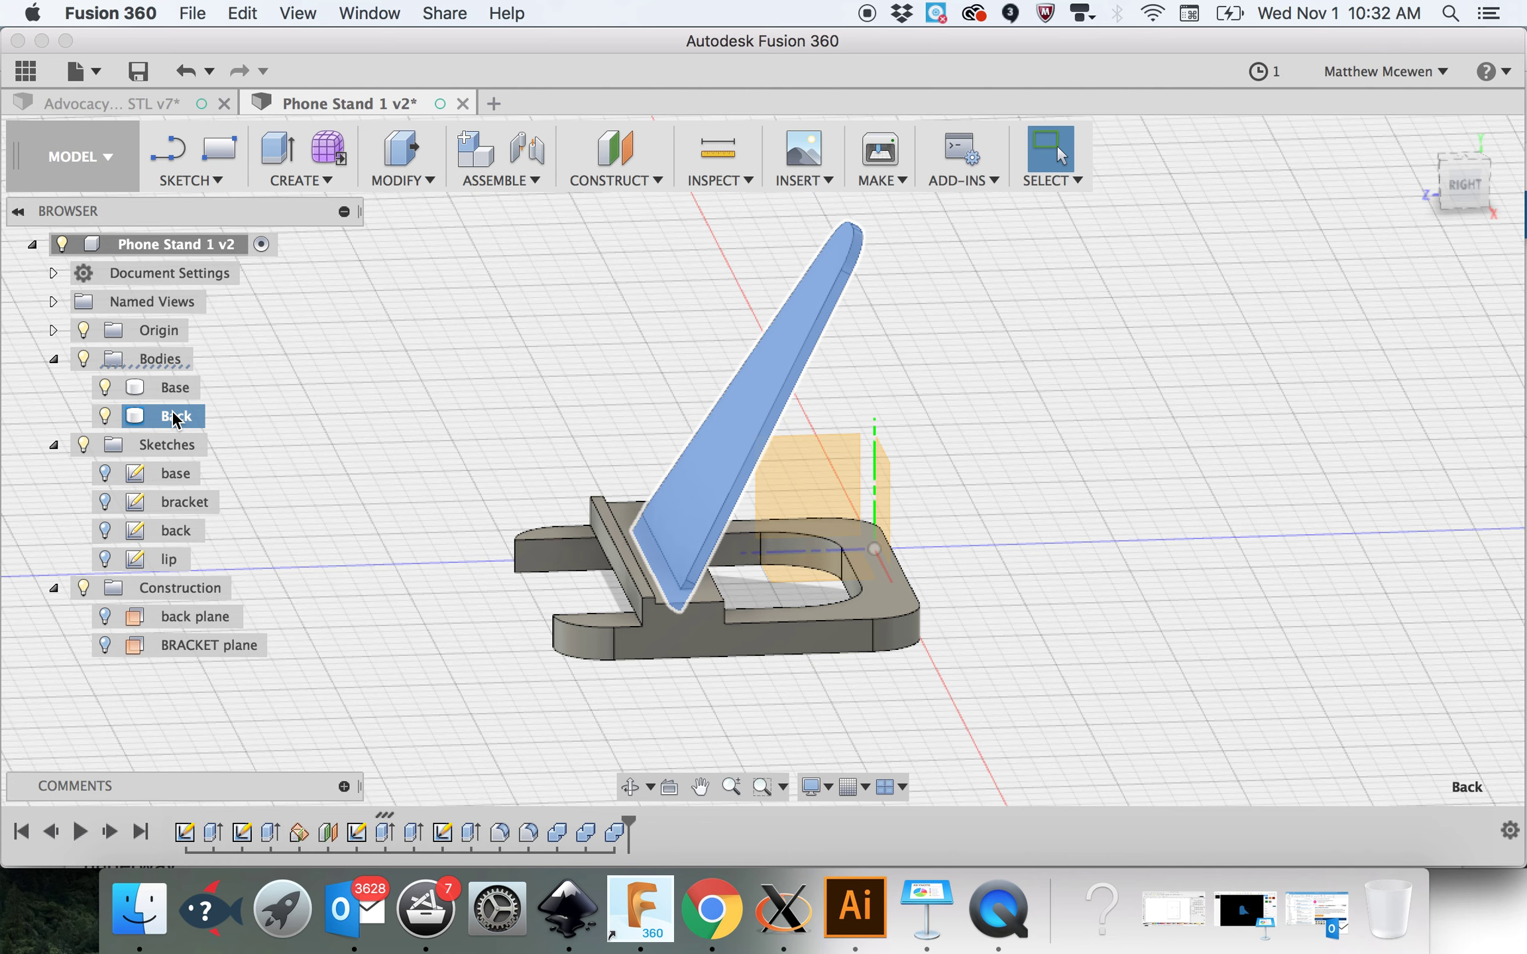
{"action": "right_click", "coordinate": [176, 419]}
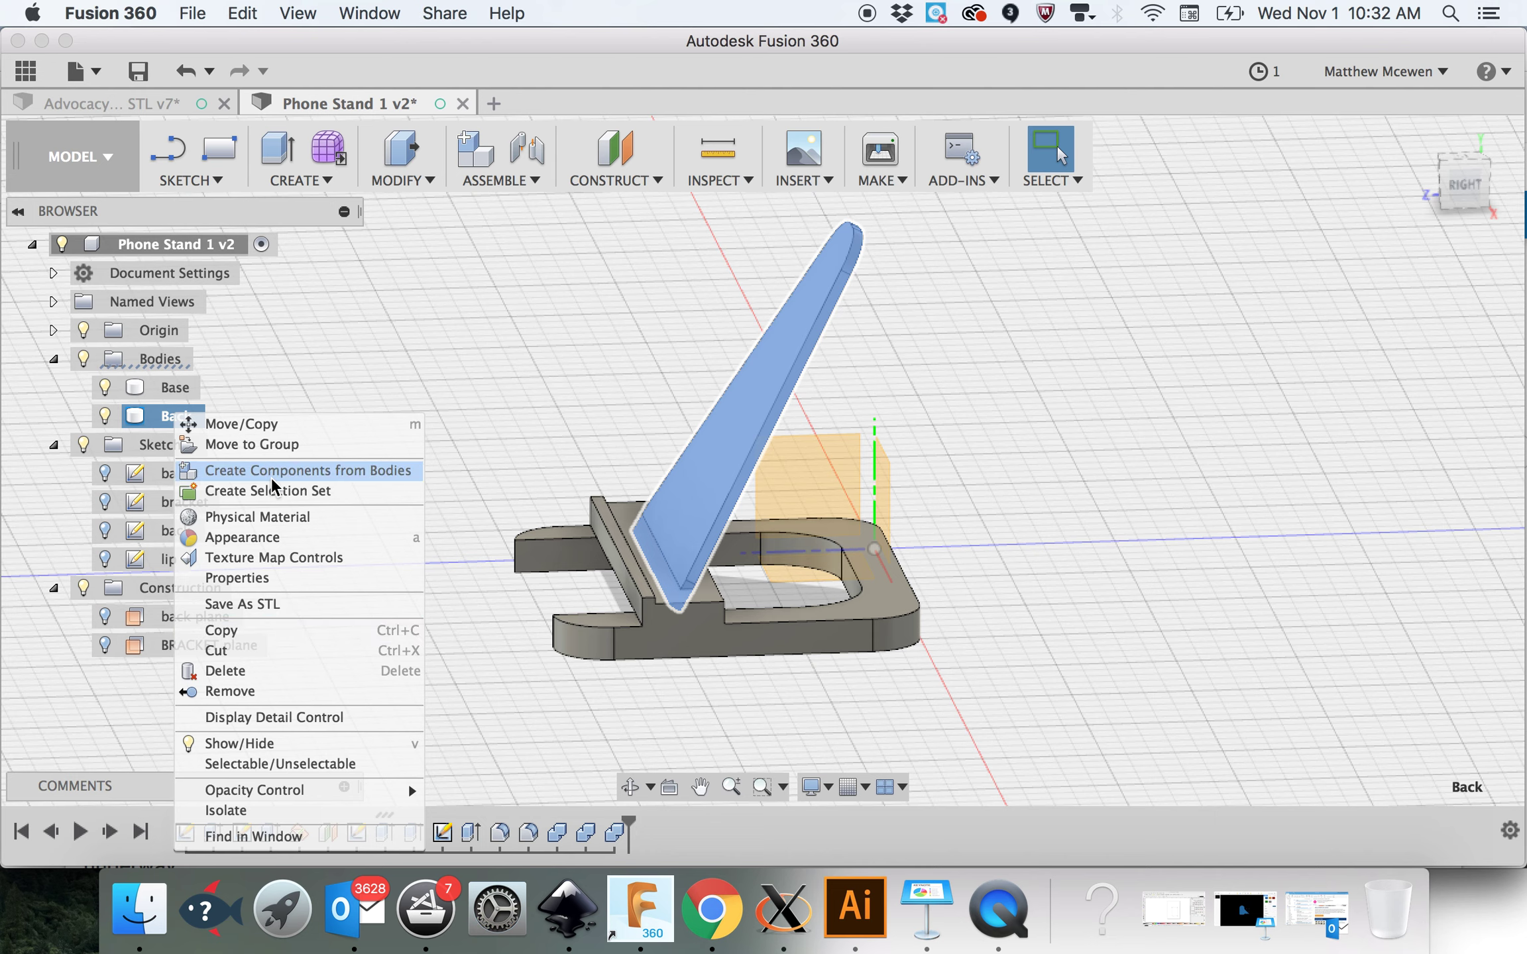
Step: Dismiss the Back body's menu, deselect it, and hide the Origin
{"action": "left_click", "coordinate": [315, 352]}
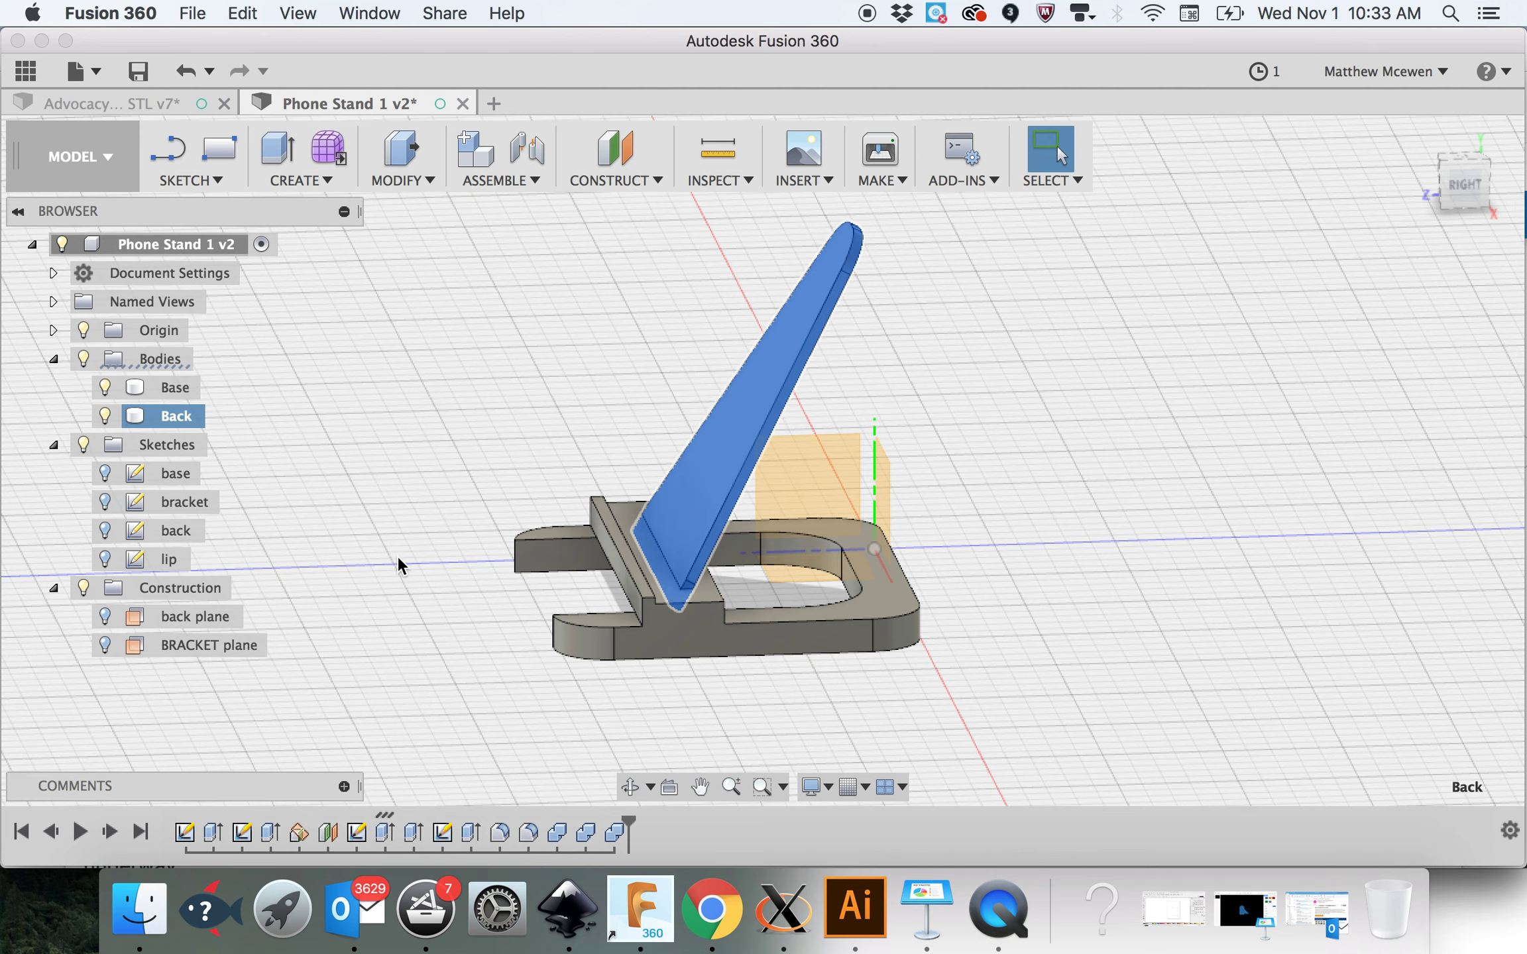
{"action": "left_click", "coordinate": [262, 408]}
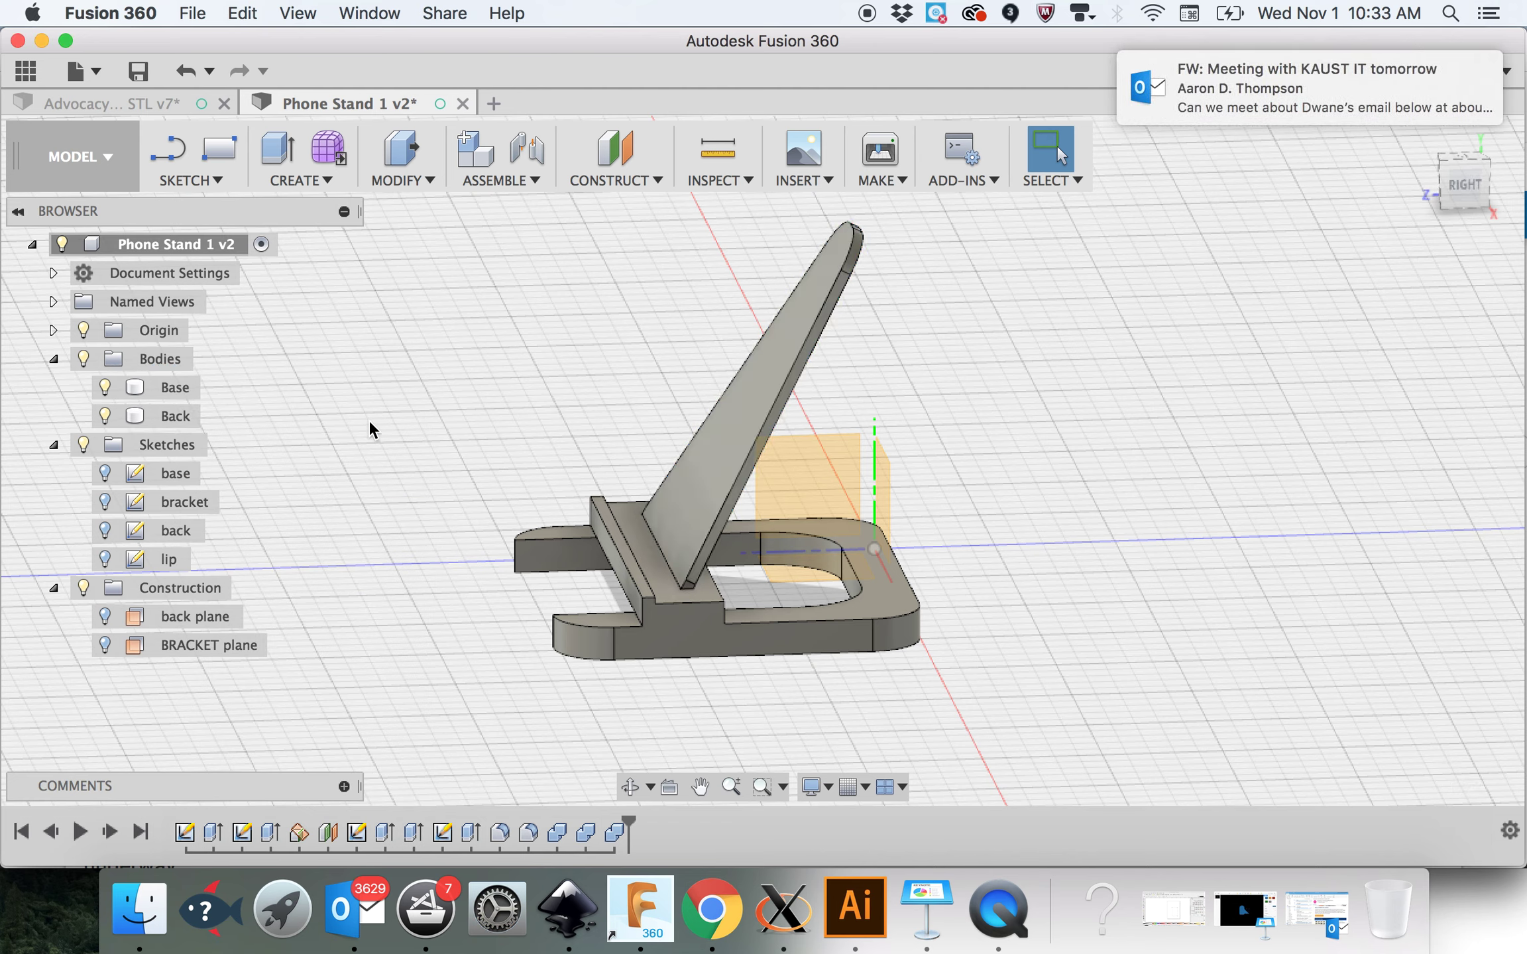
{"action": "left_click", "coordinate": [83, 330]}
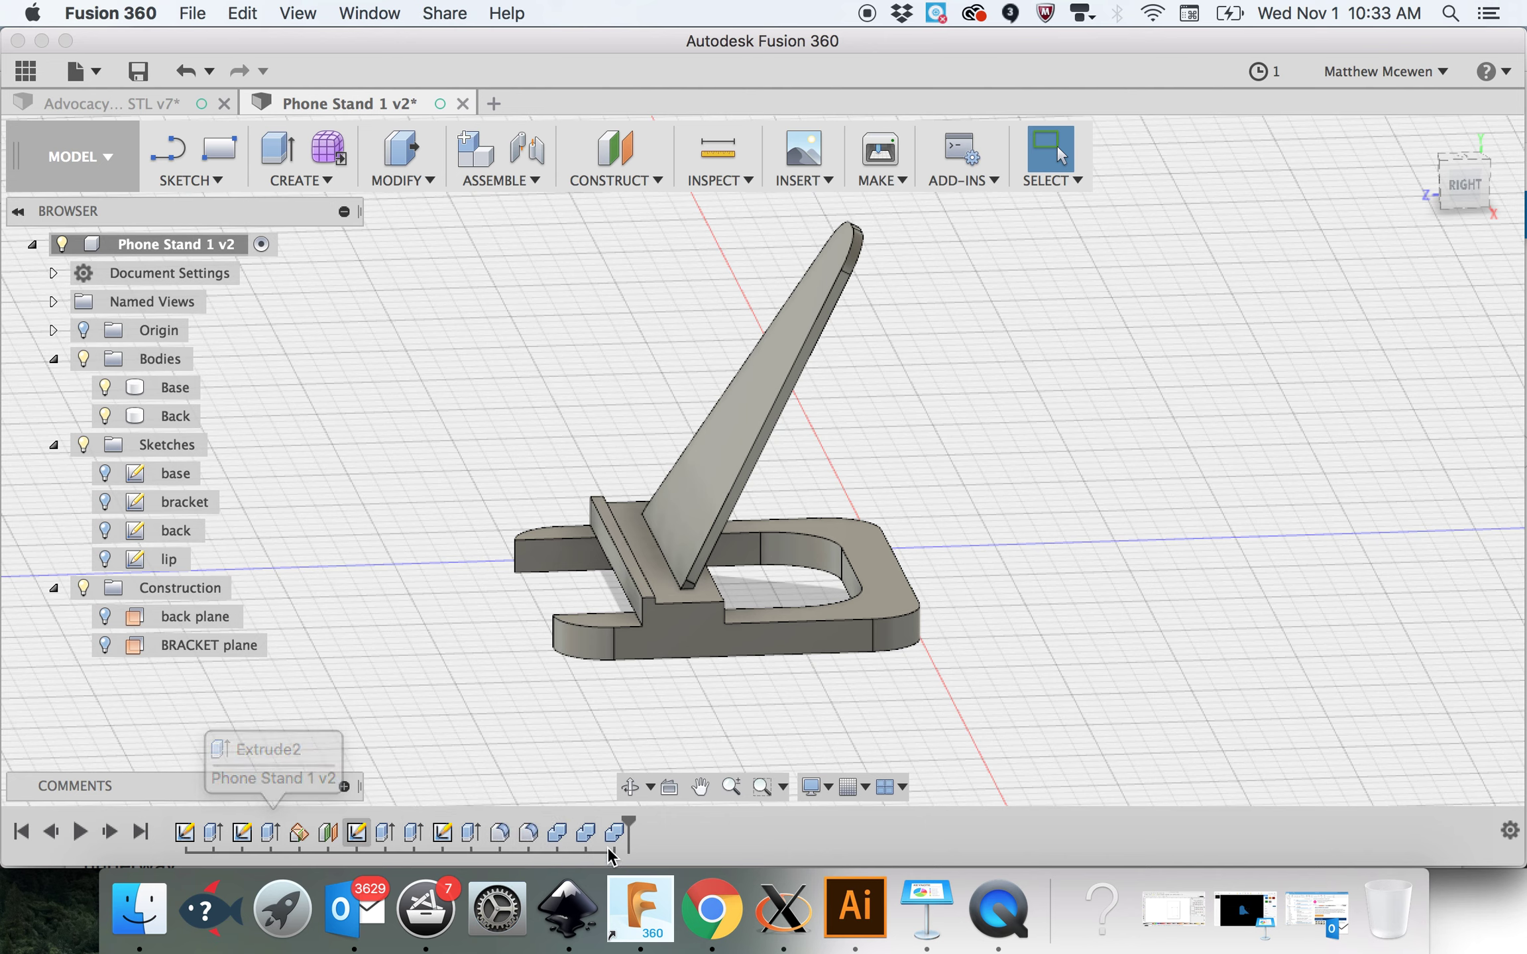
{"action": "left_click", "coordinate": [22, 832]}
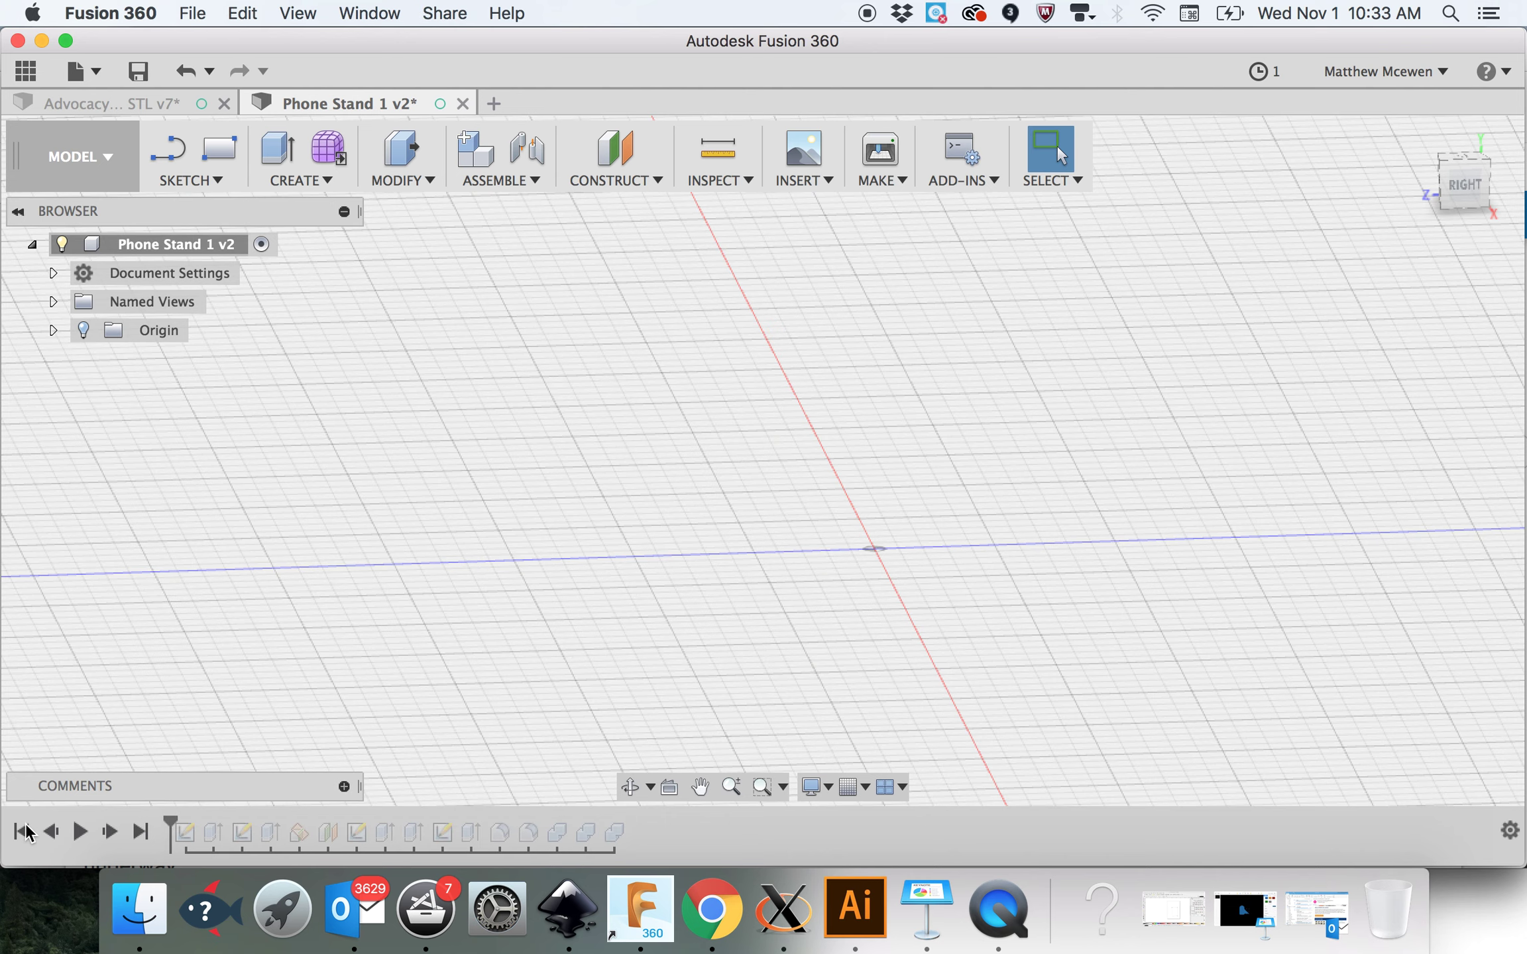
{"action": "left_click", "coordinate": [81, 832]}
{"action": "left_click", "coordinate": [141, 830]}
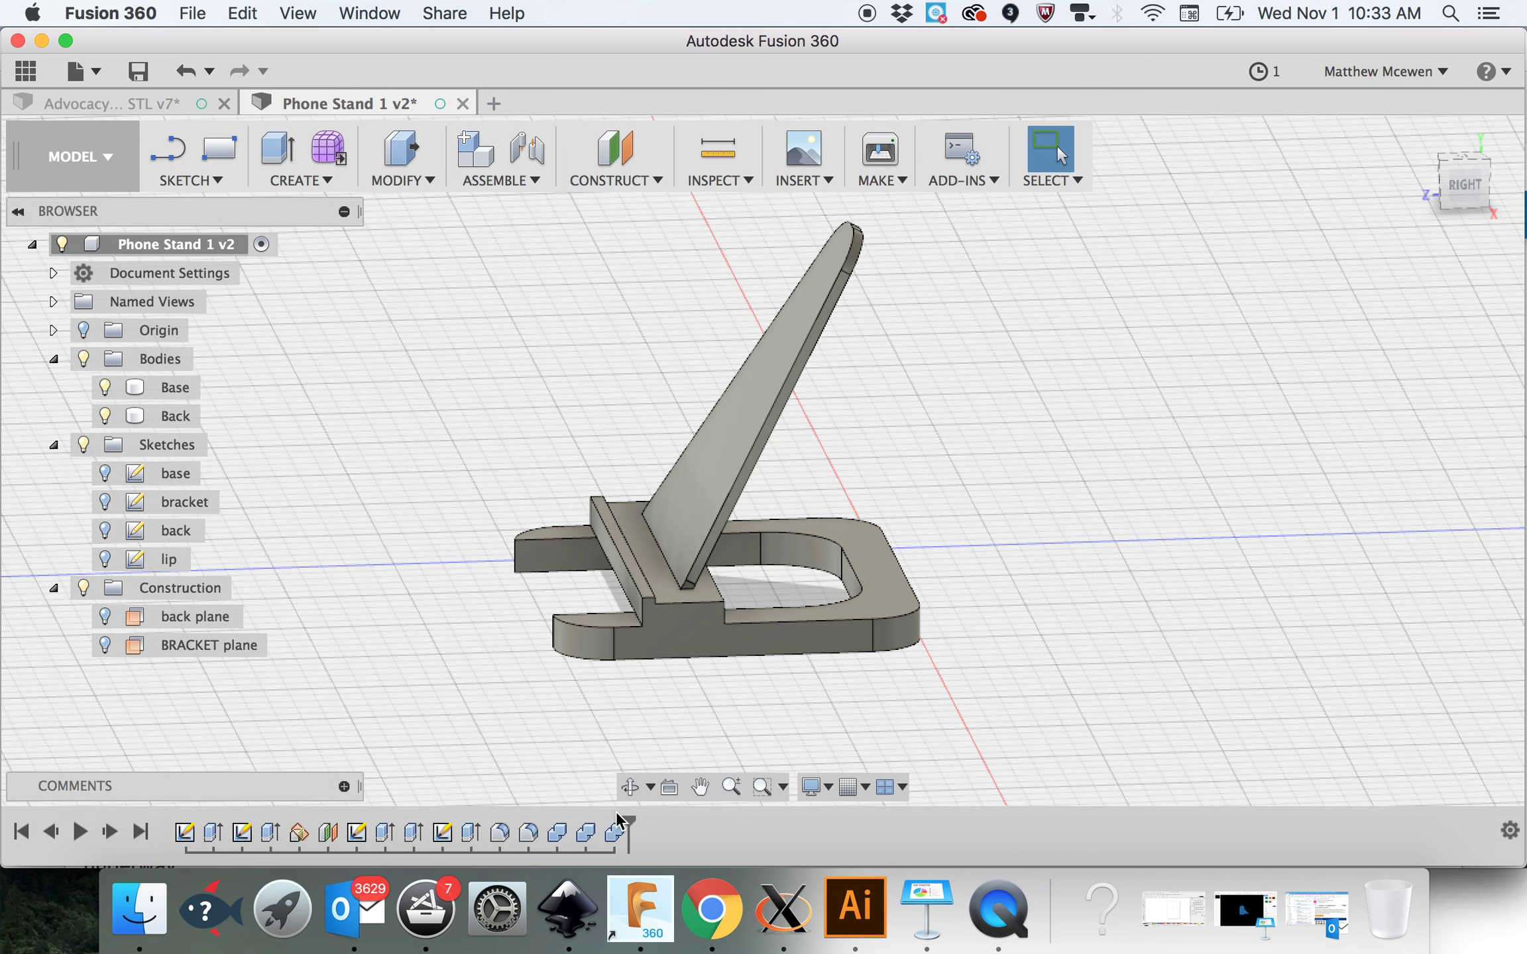
{"action": "left_click_drag", "start_coordinate": [629, 823], "coordinate": [338, 824]}
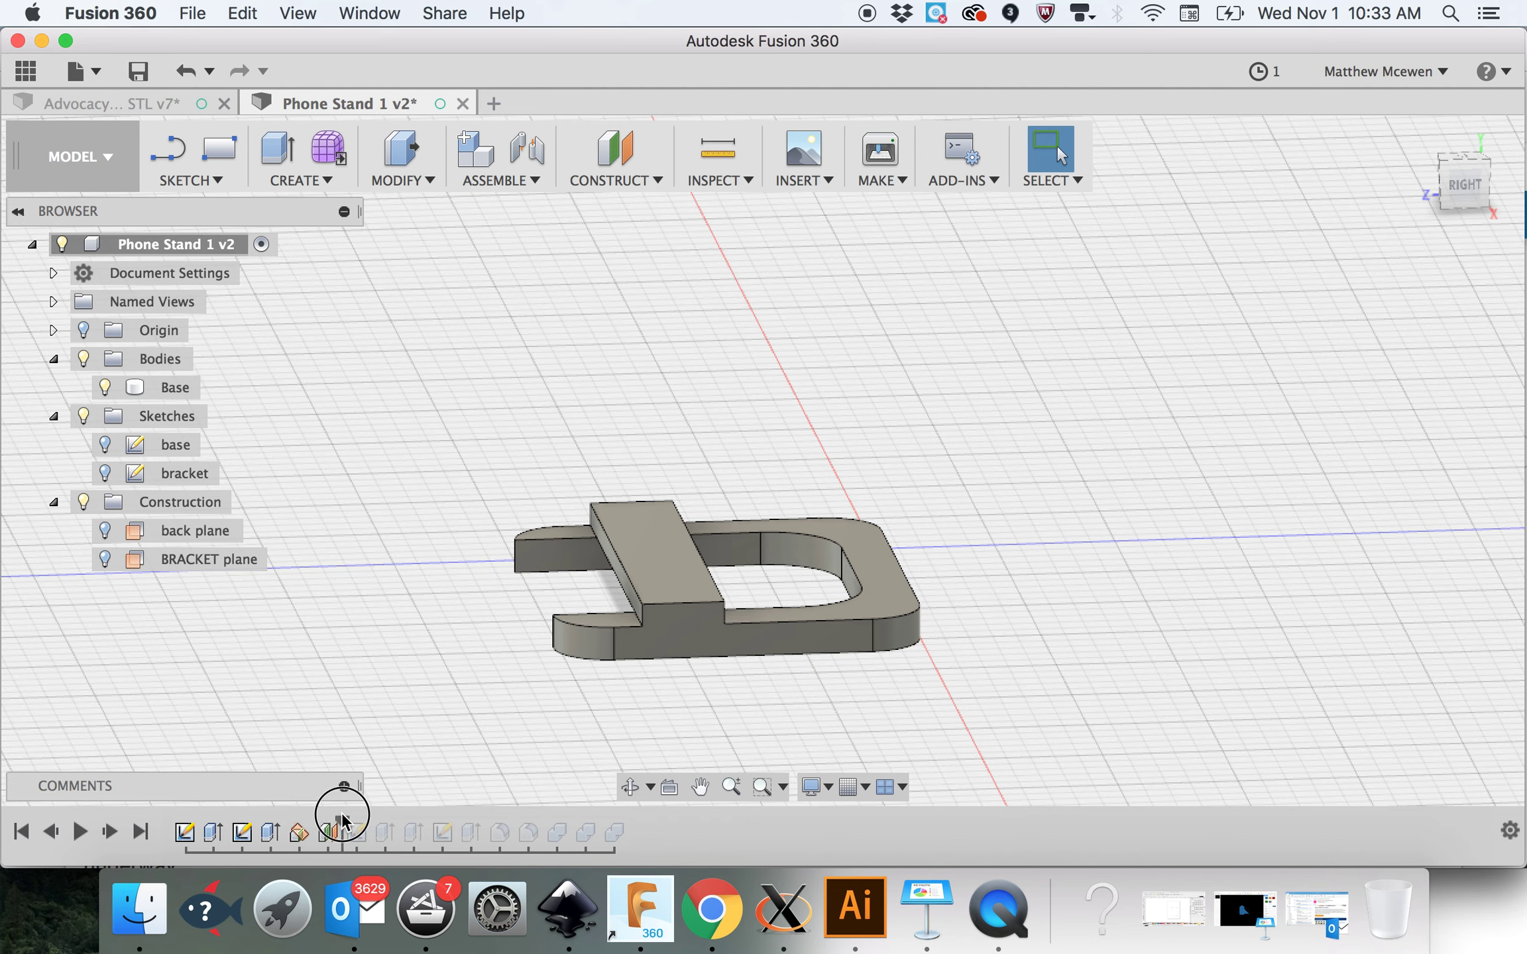
{"action": "mouse_move", "coordinate": [350, 832]}
{"action": "left_mouse_down"}
{"action": "mouse_move", "coordinate": [385, 808]}
{"action": "mouse_move", "coordinate": [477, 805]}
{"action": "mouse_move", "coordinate": [628, 825]}
{"action": "left_mouse_up"}
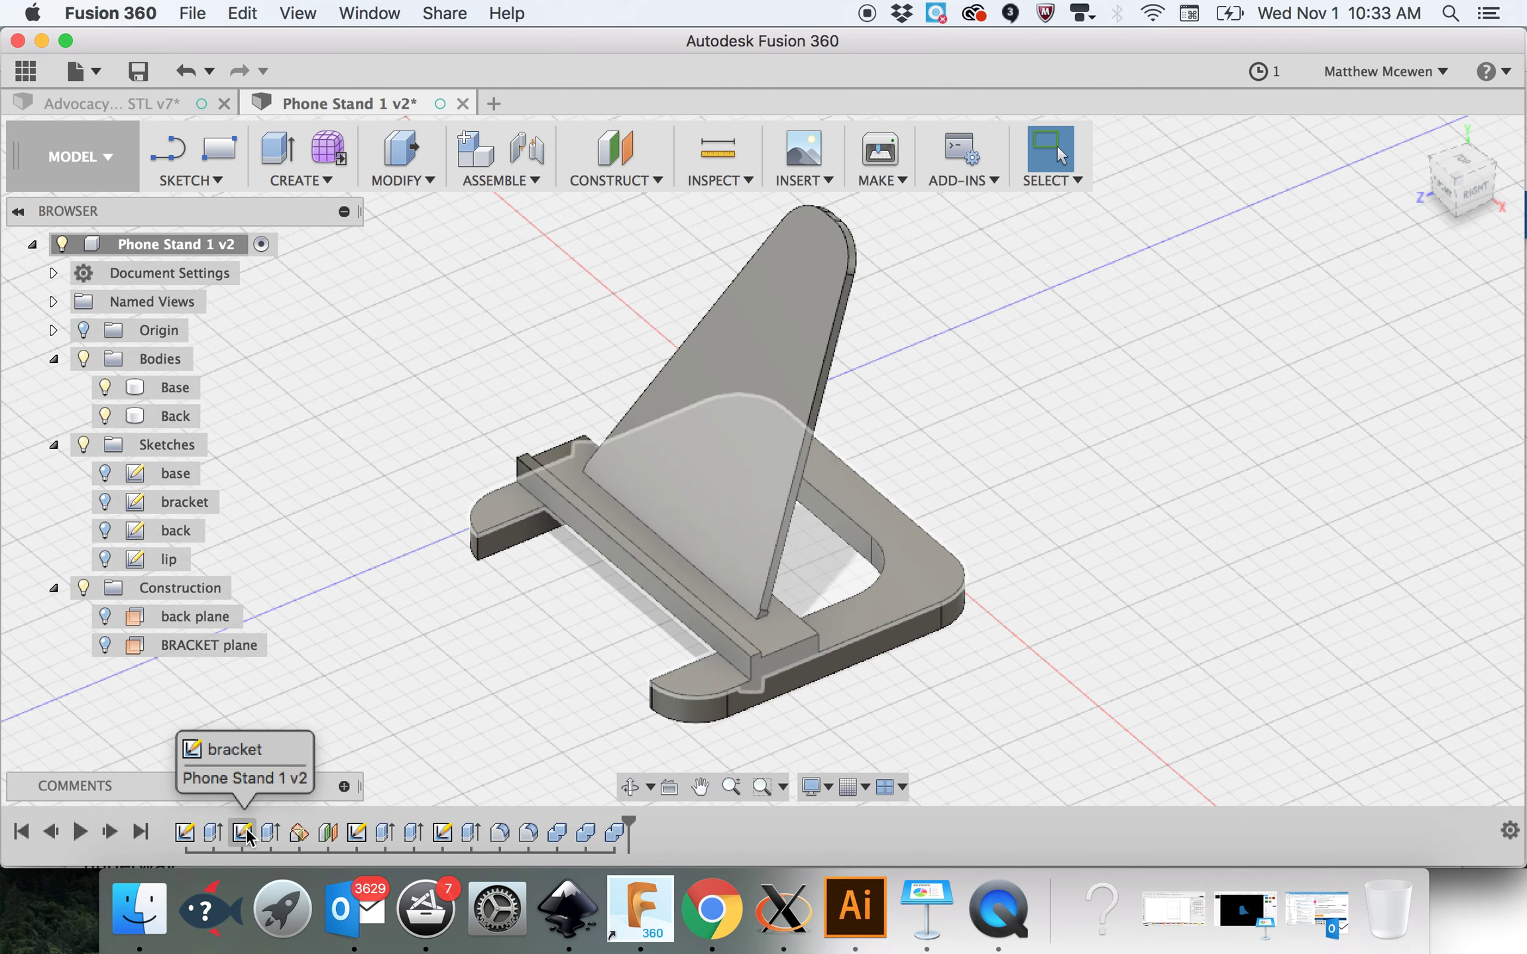
Step: Edit the base sketch from the timeline and drag its corner points to widen the outer outline
{"action": "left_click", "coordinate": [189, 836]}
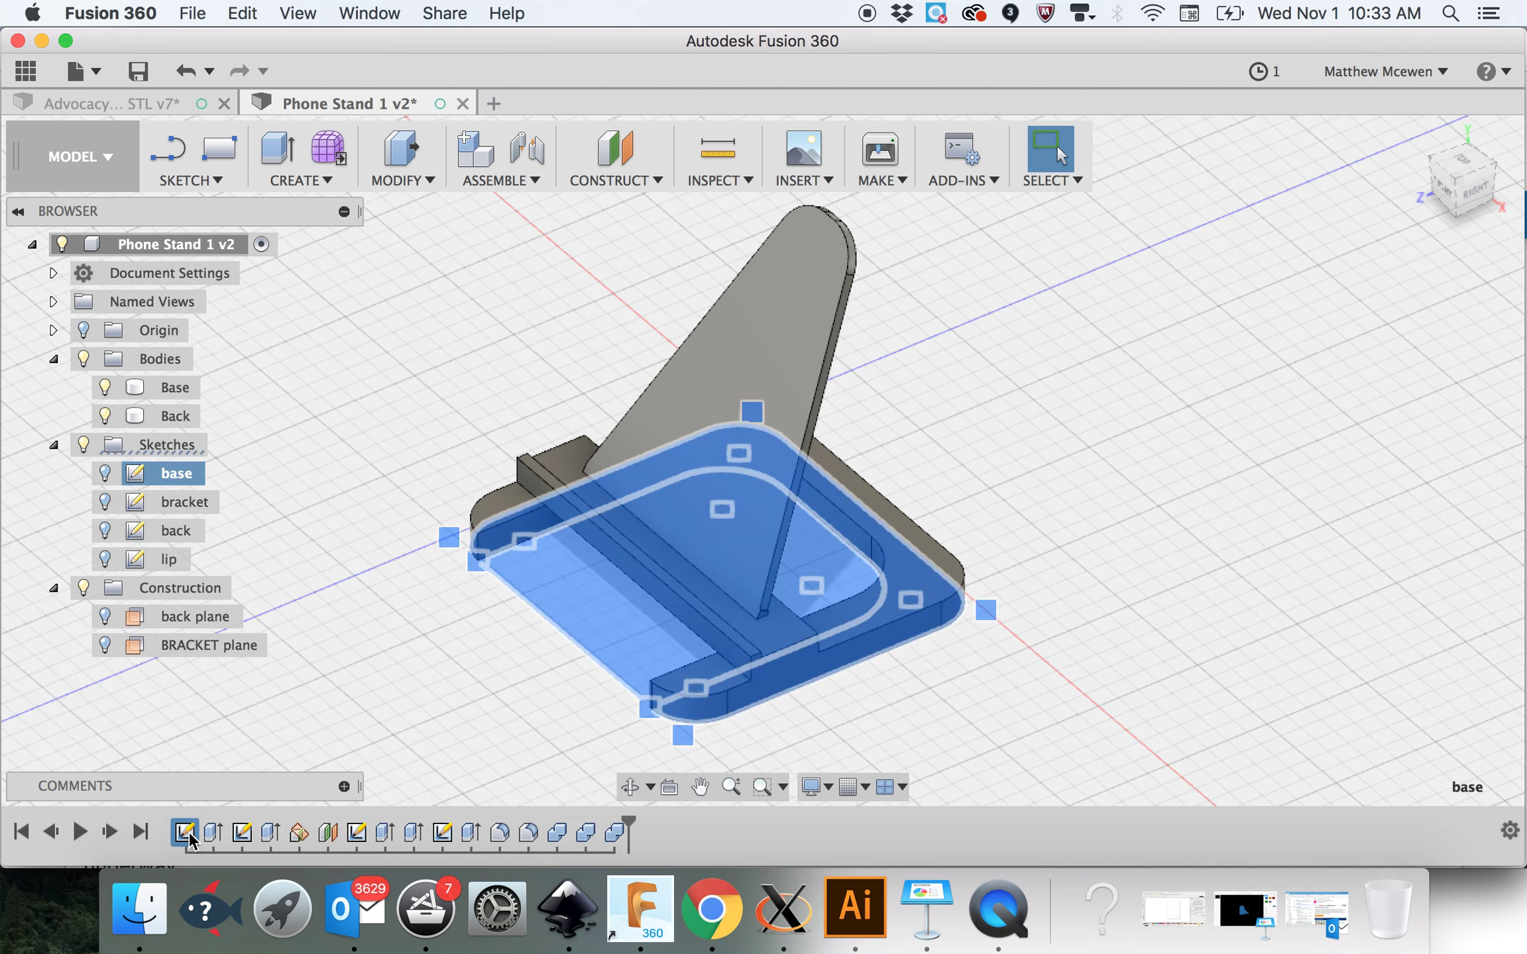
{"action": "right_click", "coordinate": [188, 837]}
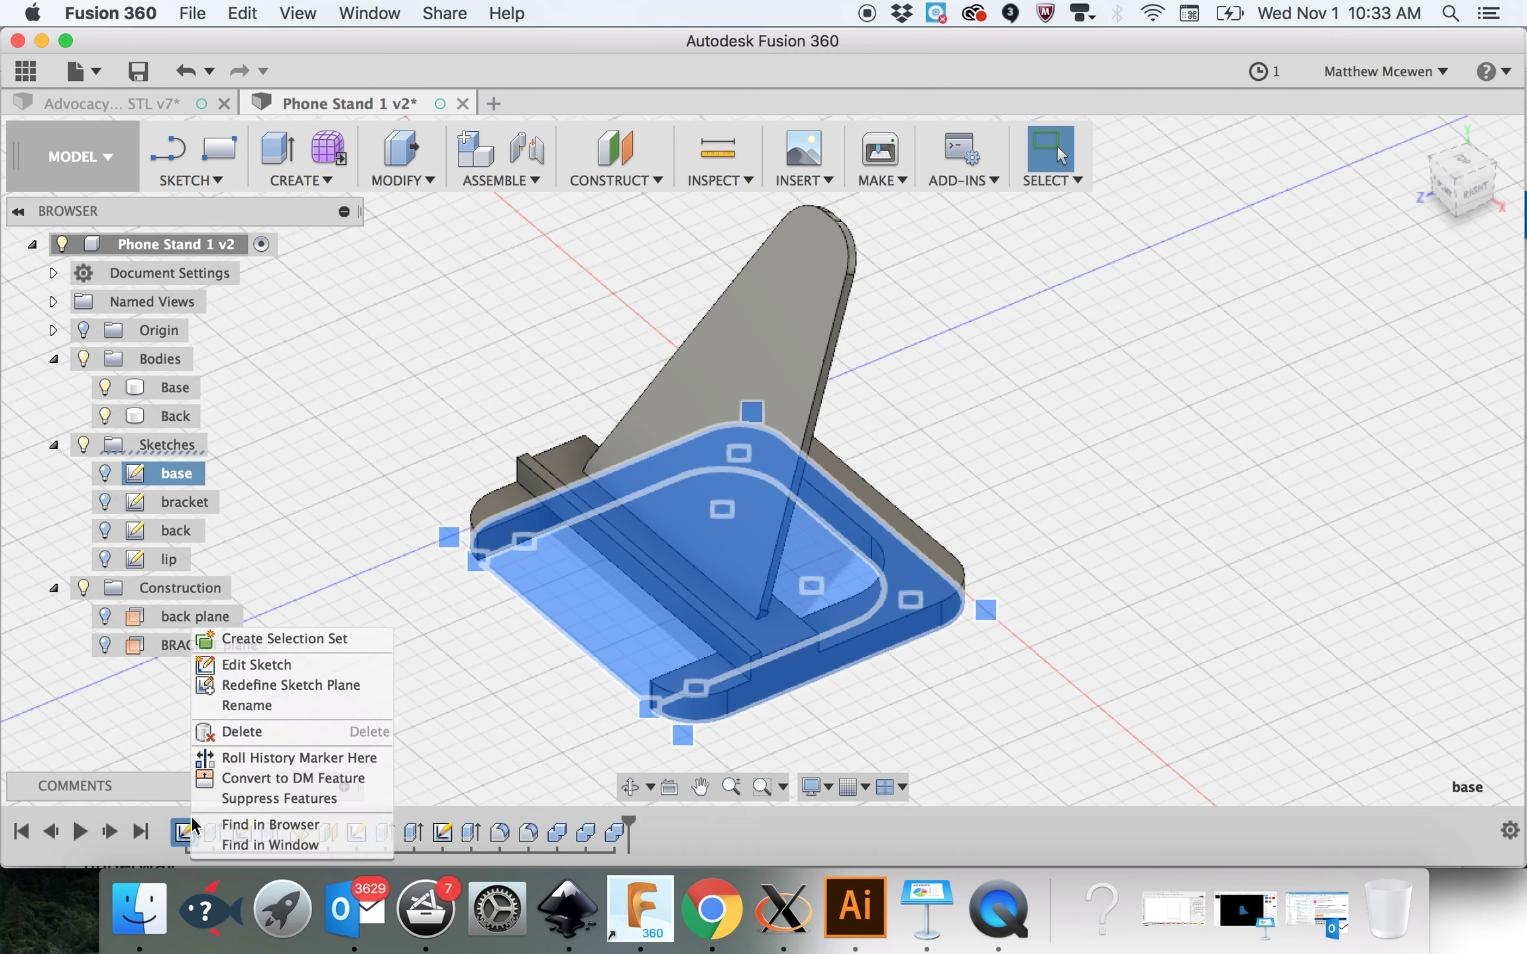
{"action": "left_click", "coordinate": [261, 666]}
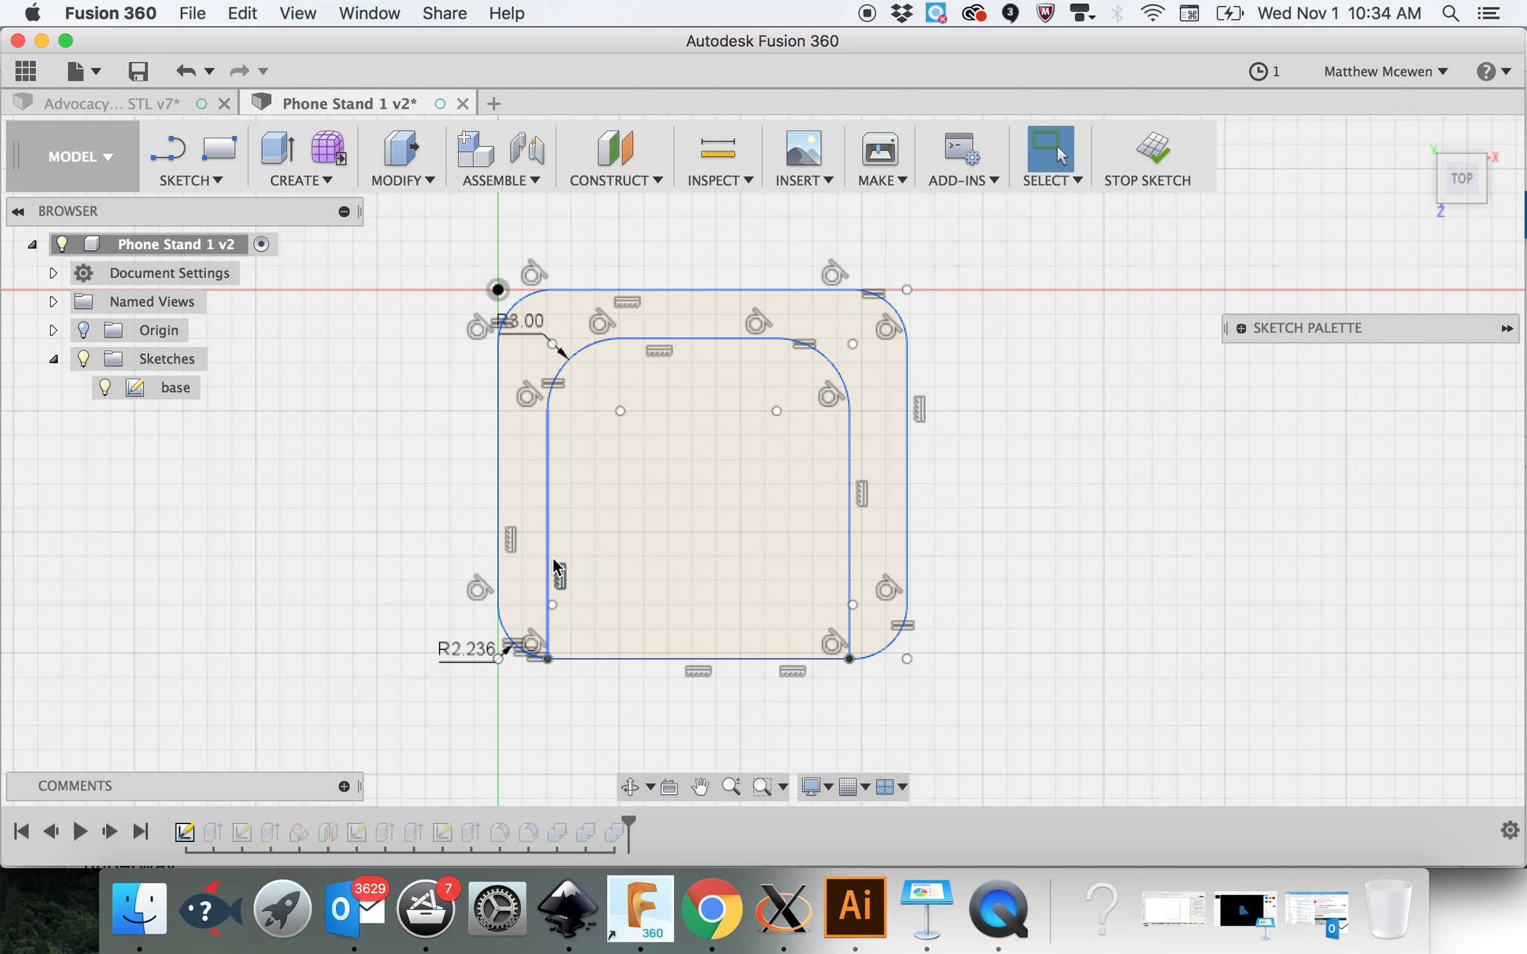
{"action": "left_click", "coordinate": [719, 339]}
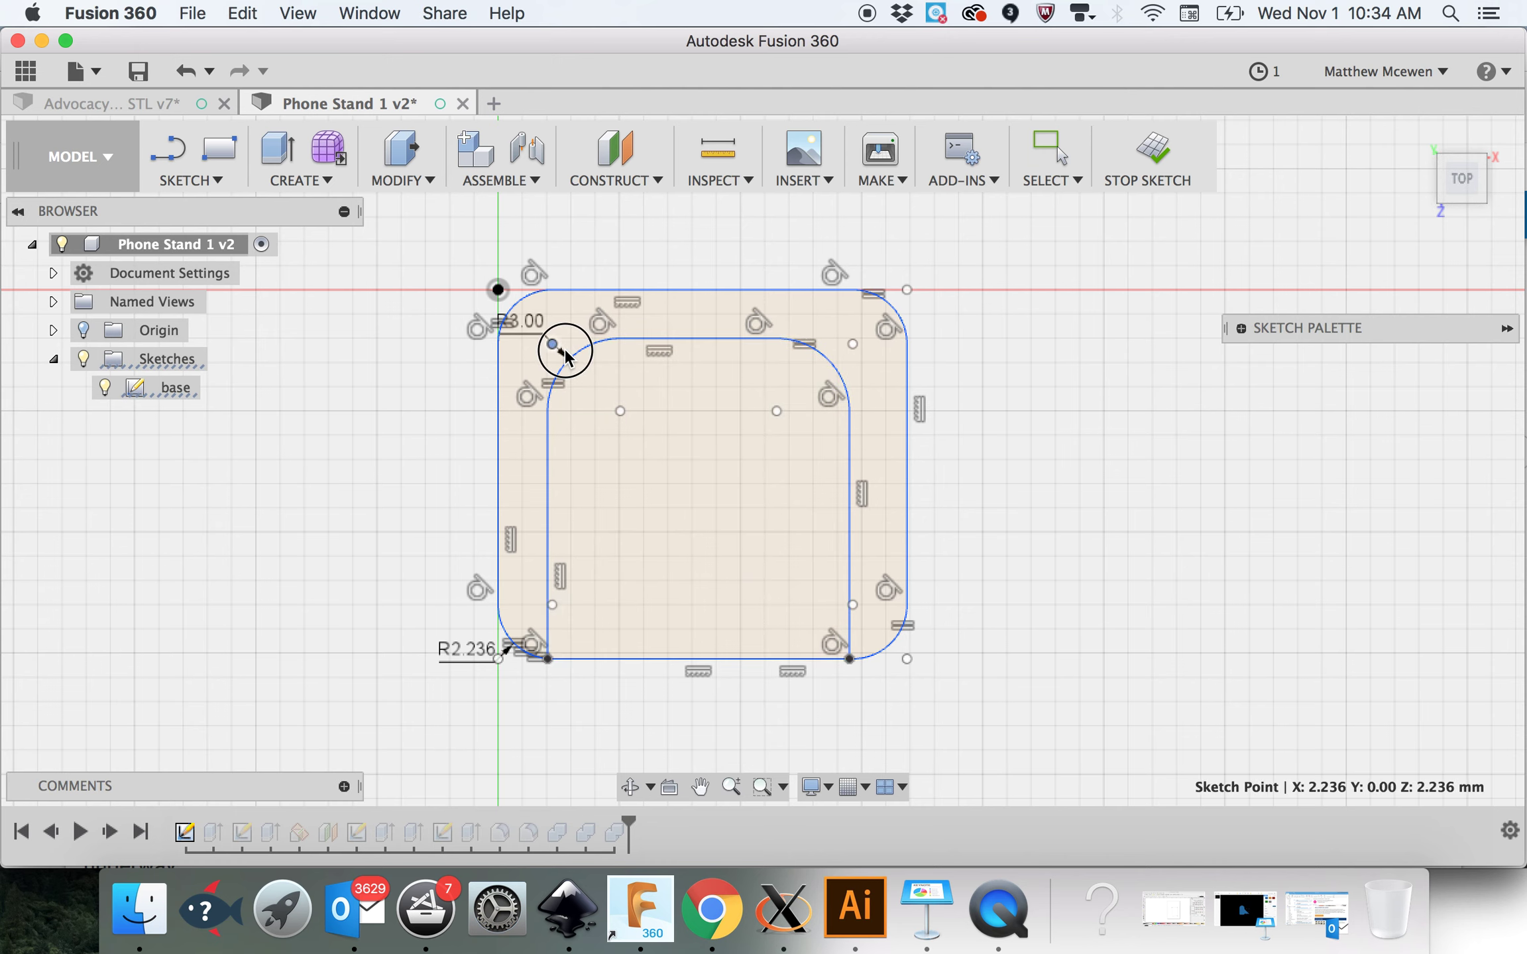
{"action": "left_click_drag", "start_coordinate": [557, 343], "coordinate": [626, 406]}
{"action": "left_click_drag", "start_coordinate": [556, 341], "coordinate": [509, 307]}
{"action": "left_click_drag", "start_coordinate": [853, 312], "coordinate": [887, 316]}
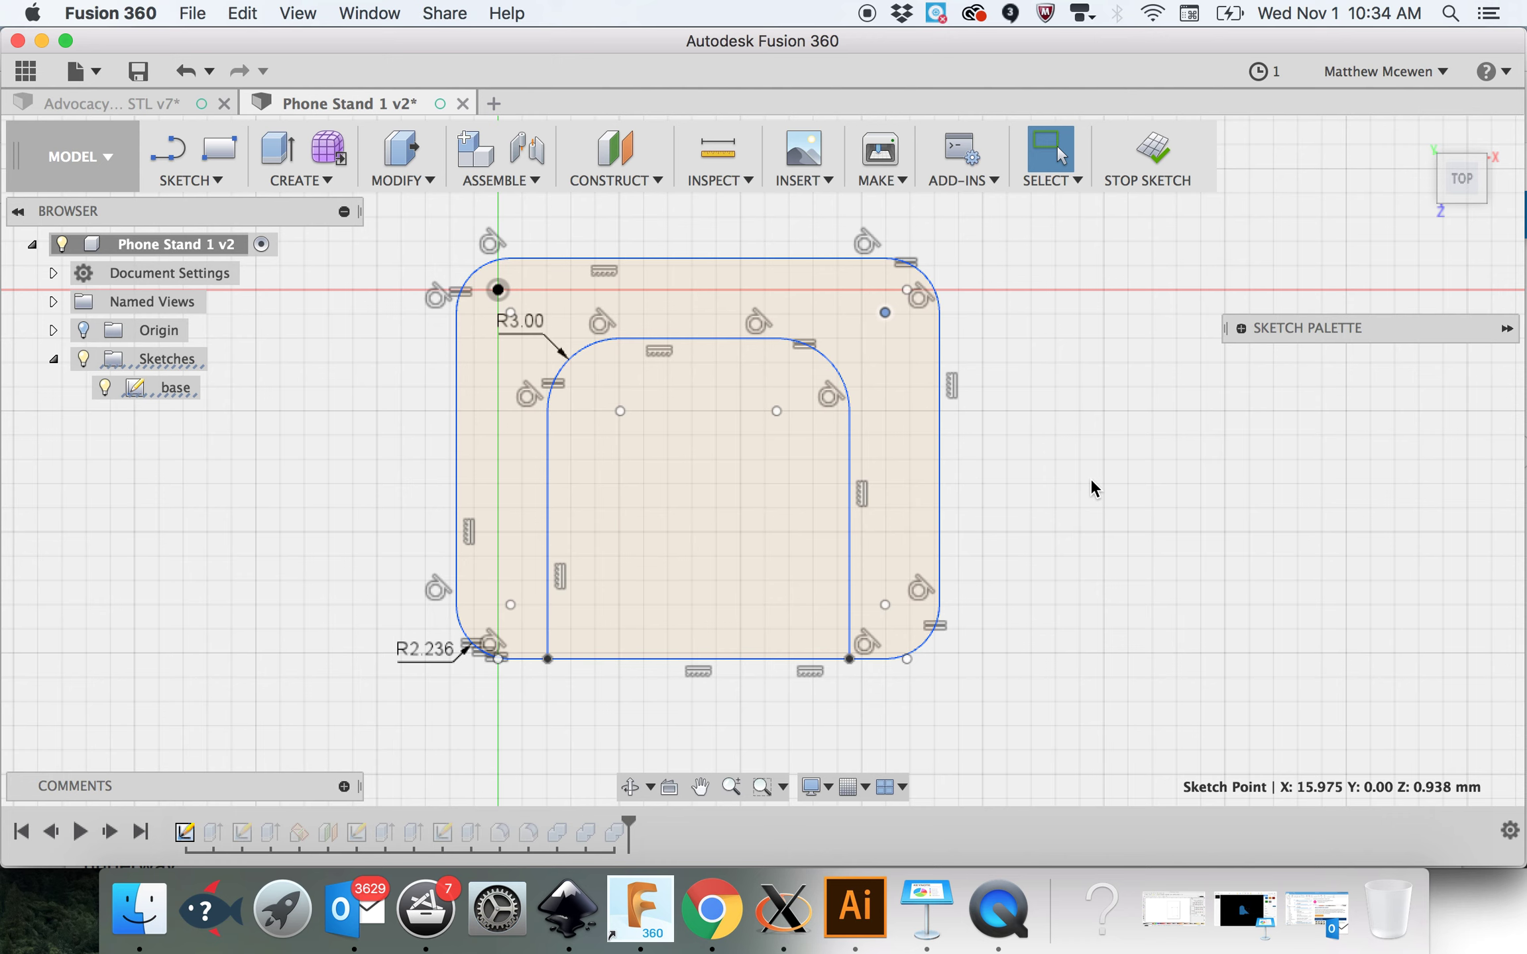
Step: Dimension the inner cutout's top edge 2 mm from the outer edge and finish the sketch
{"action": "key", "text": "d"}
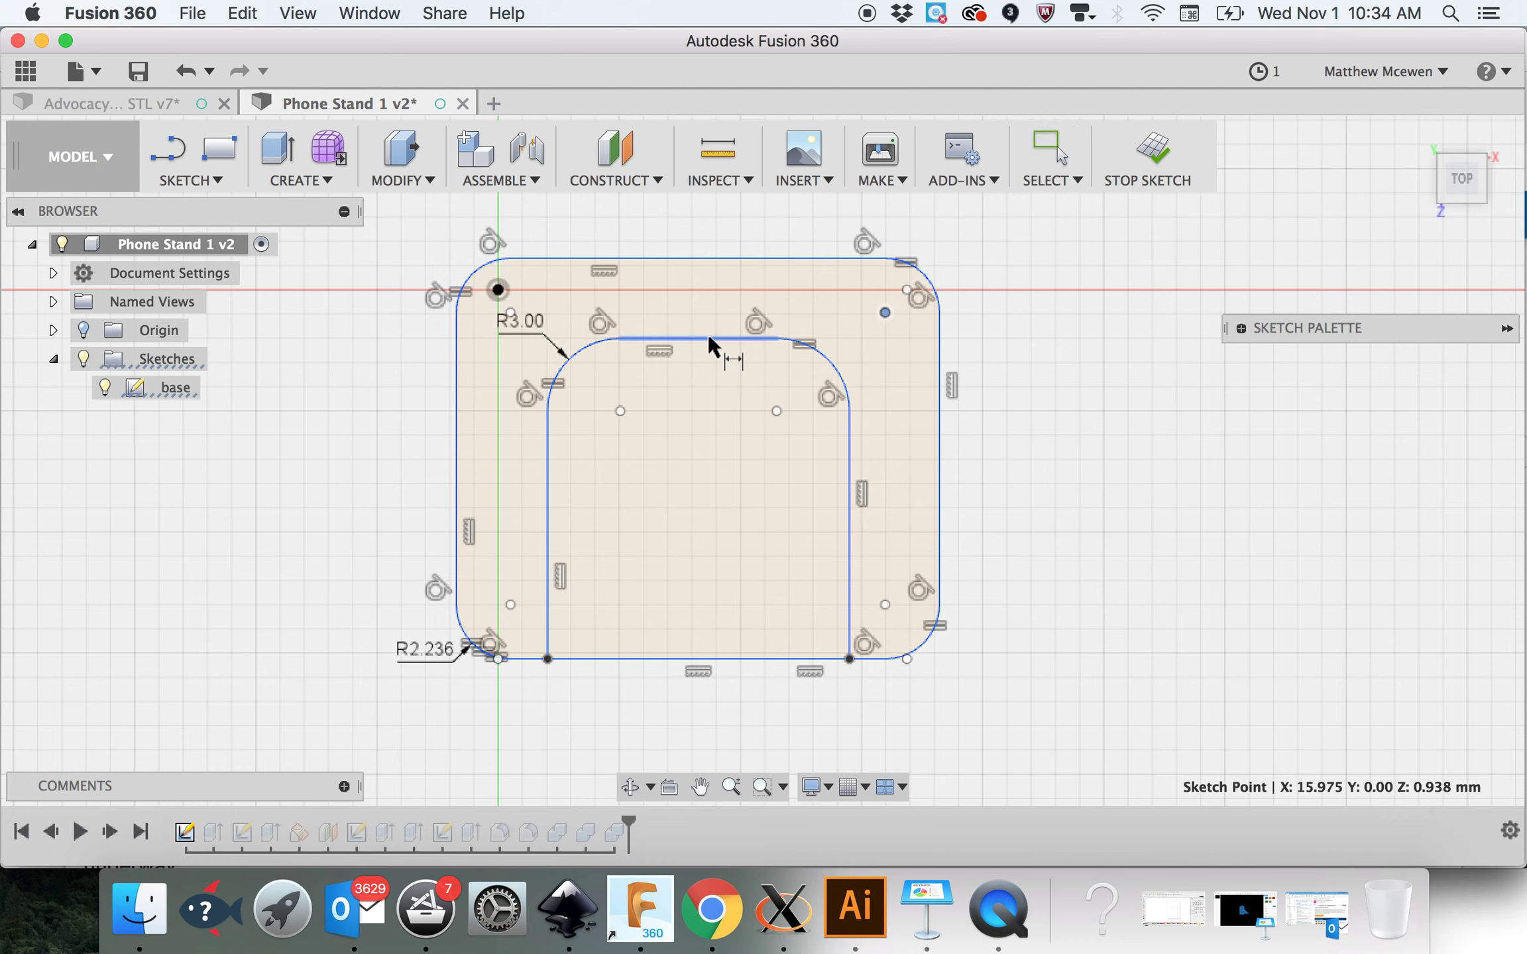
{"action": "left_click", "coordinate": [682, 337]}
{"action": "left_click", "coordinate": [694, 211]}
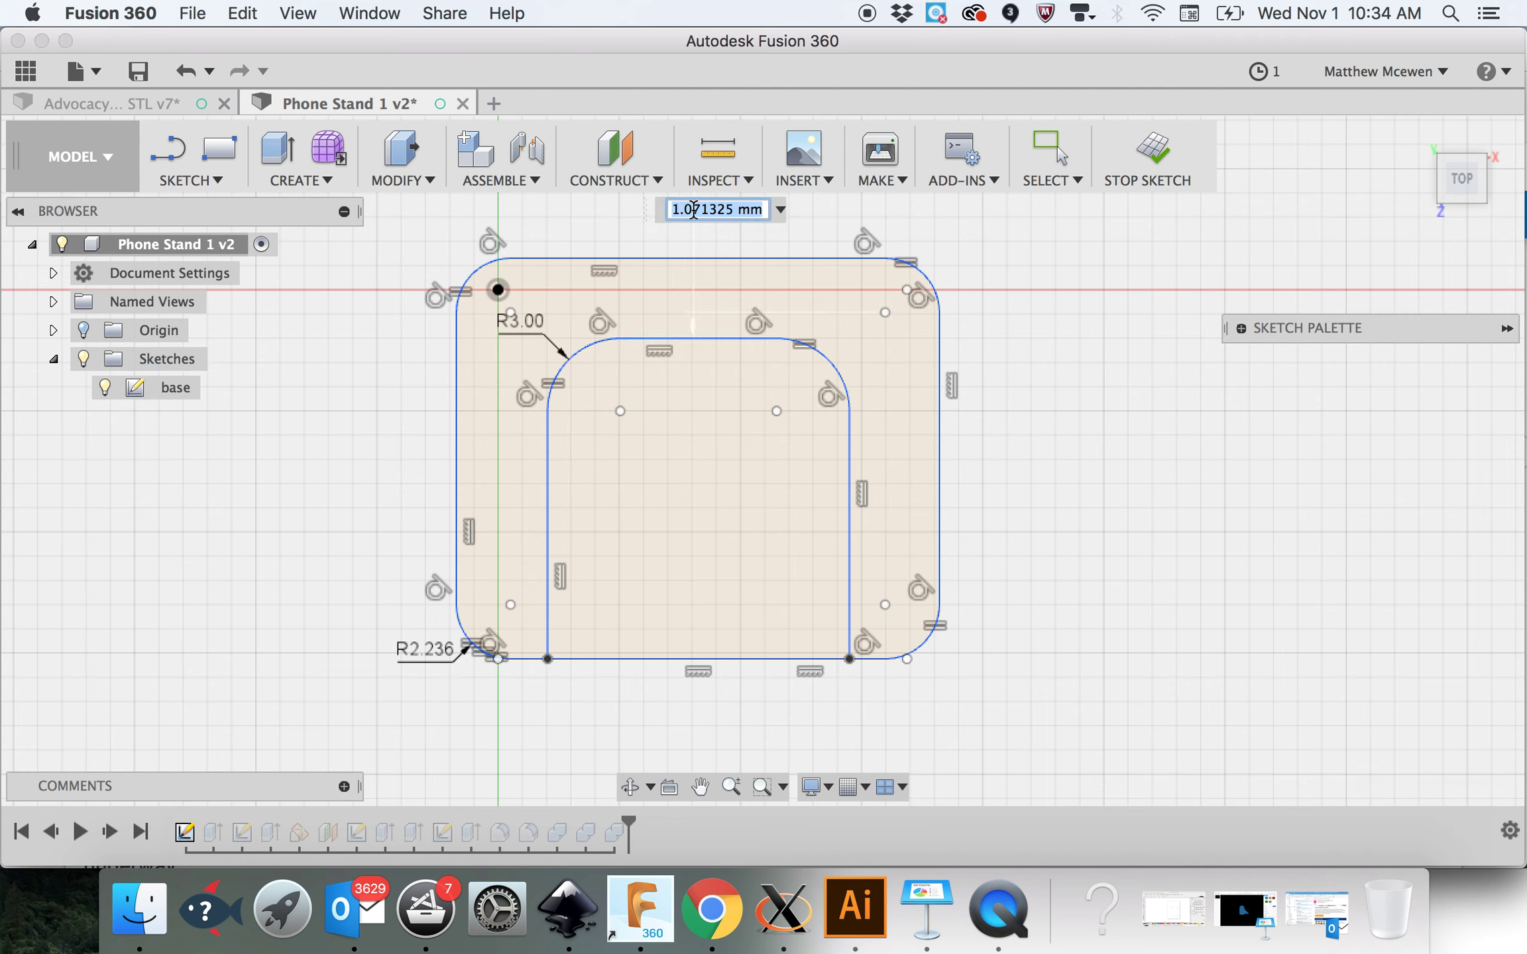
{"action": "type", "text": "2"}
{"action": "key", "text": "Return"}
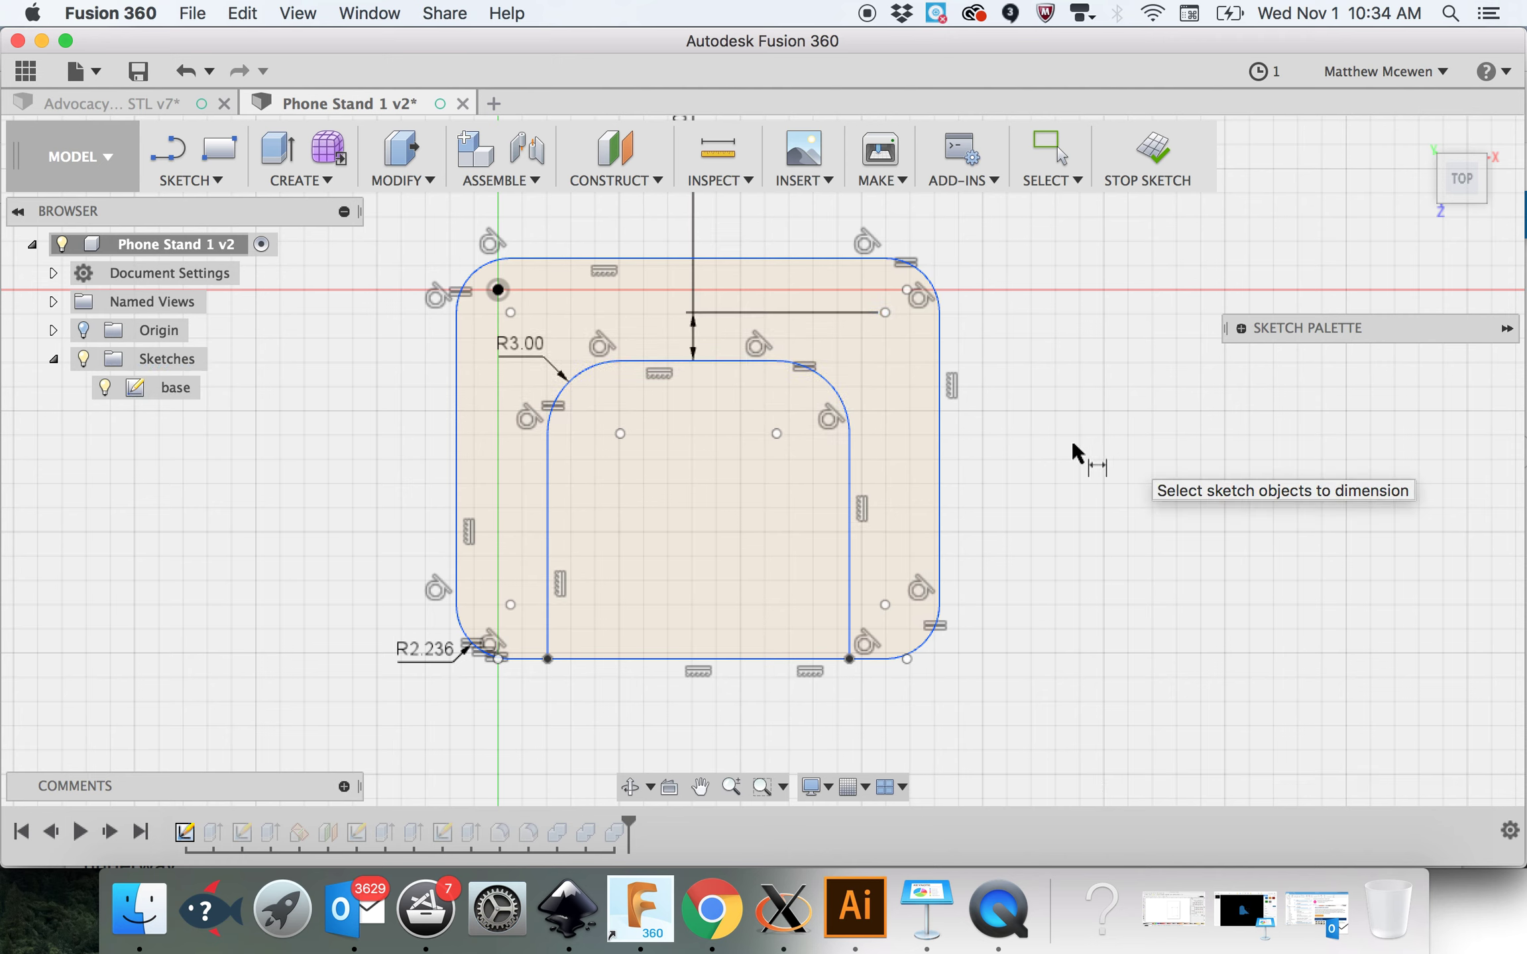
{"action": "left_click", "coordinate": [1153, 150]}
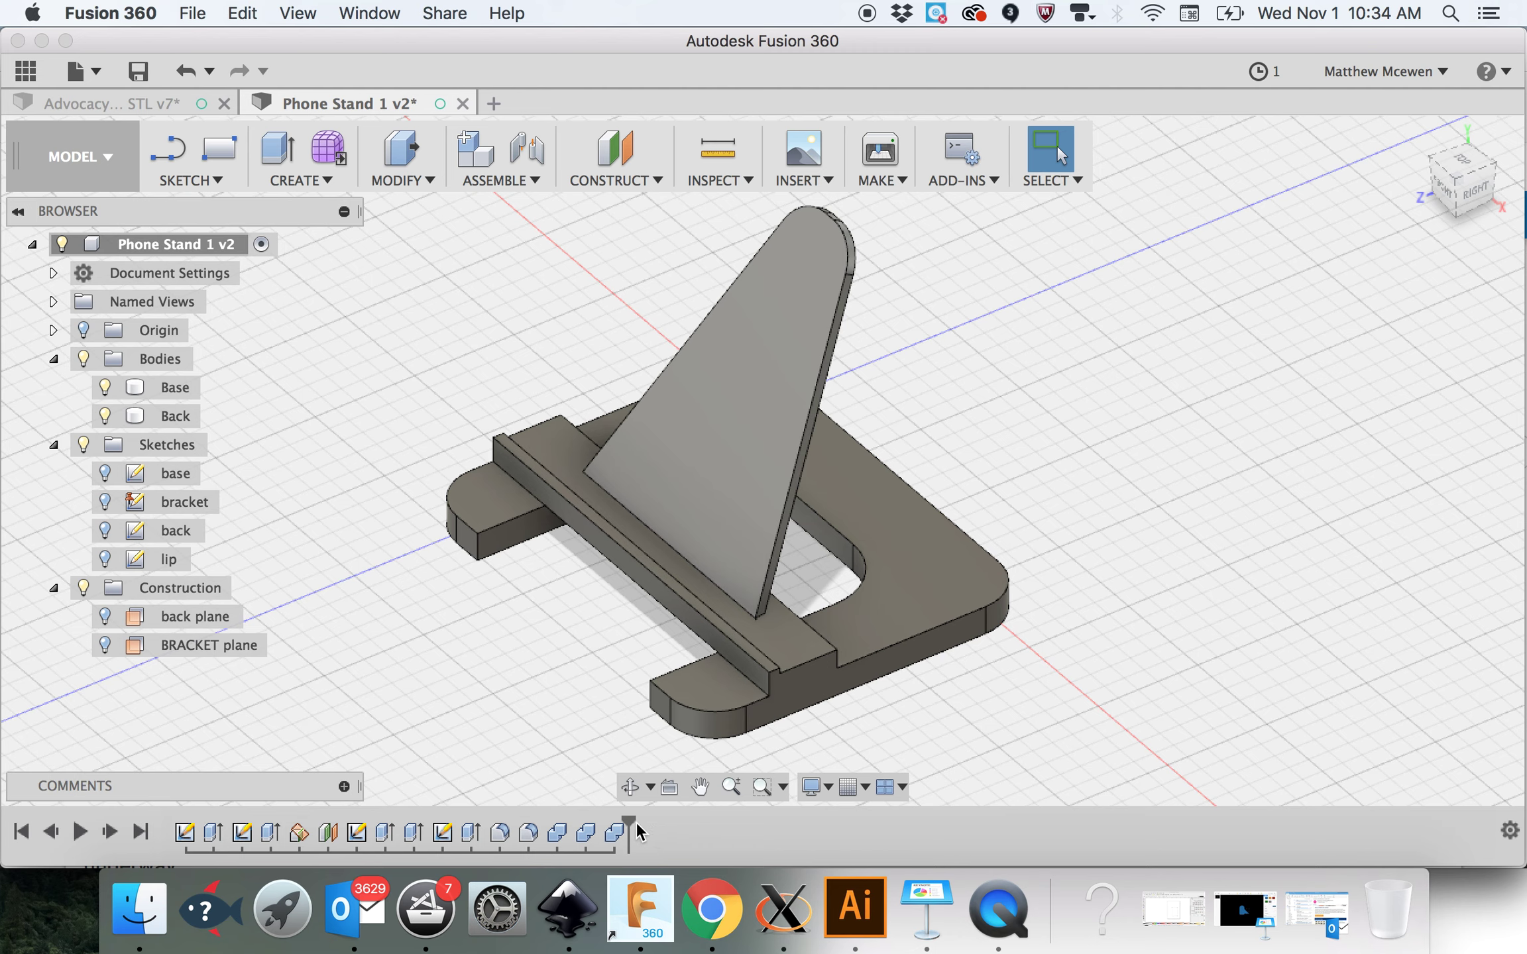
Step: Roll the timeline marker back to just after the back sketch
{"action": "left_click_drag", "start_coordinate": [628, 822], "coordinate": [368, 829]}
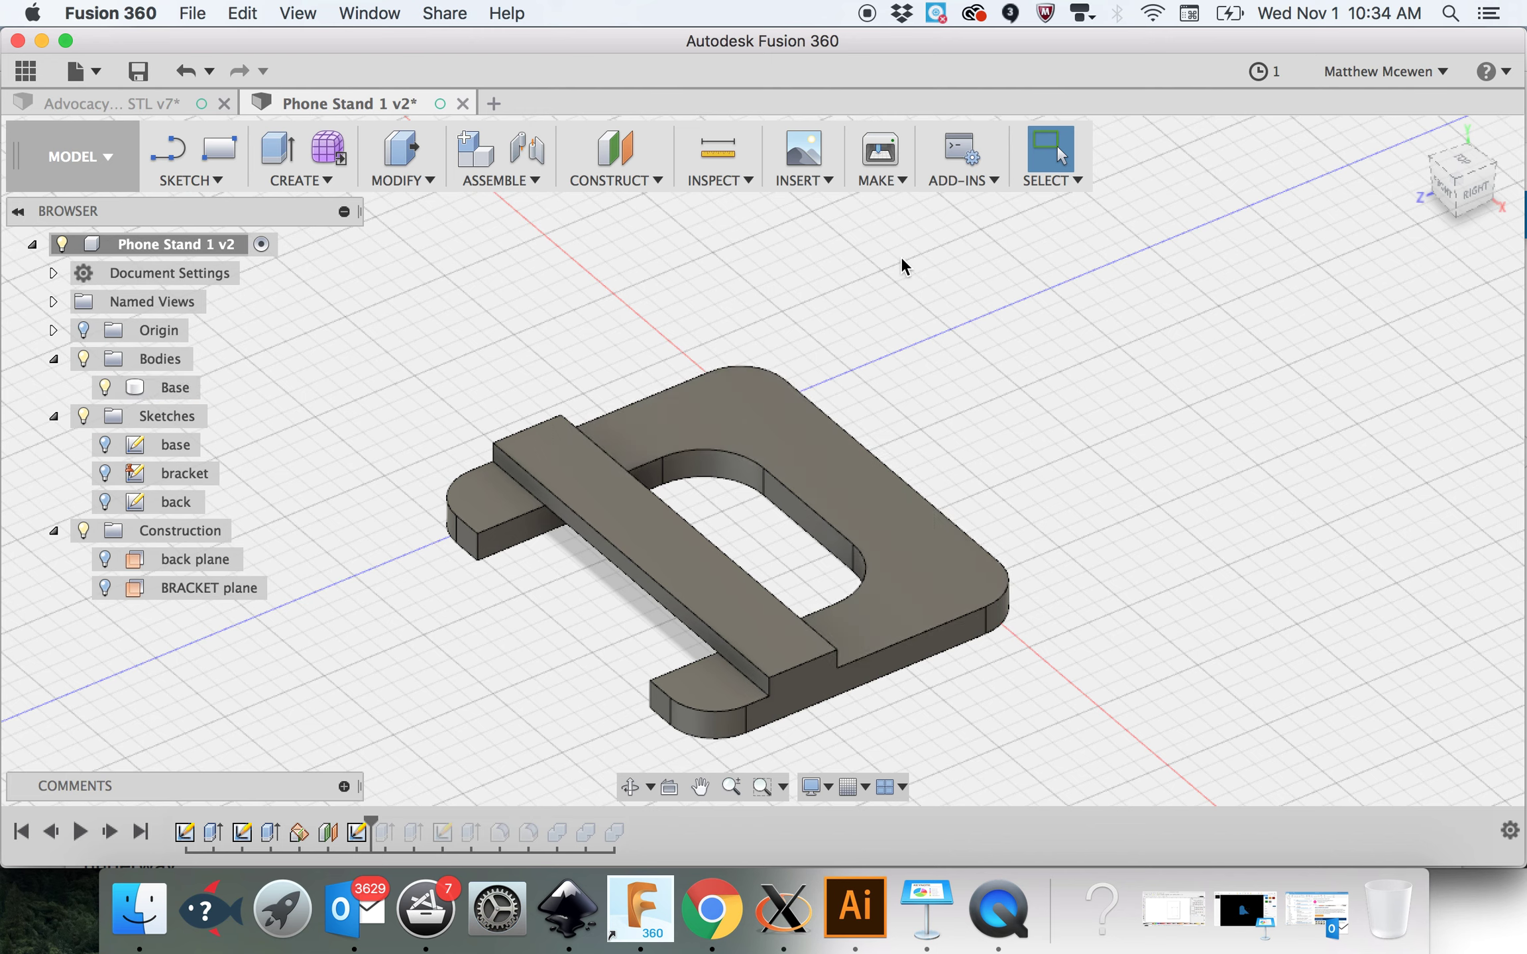
Step: Jump to the end of the timeline and undo the base sketch edits three times with Cmd+Z
{"action": "left_click", "coordinate": [141, 832]}
{"action": "key", "text": "super+z"}
{"action": "key", "text": "super+z"}
{"action": "key", "text": "super+z"}
{"action": "key", "text": "super+z"}
{"action": "key", "text": "super+z"}
{"action": "key", "text": "super+z"}
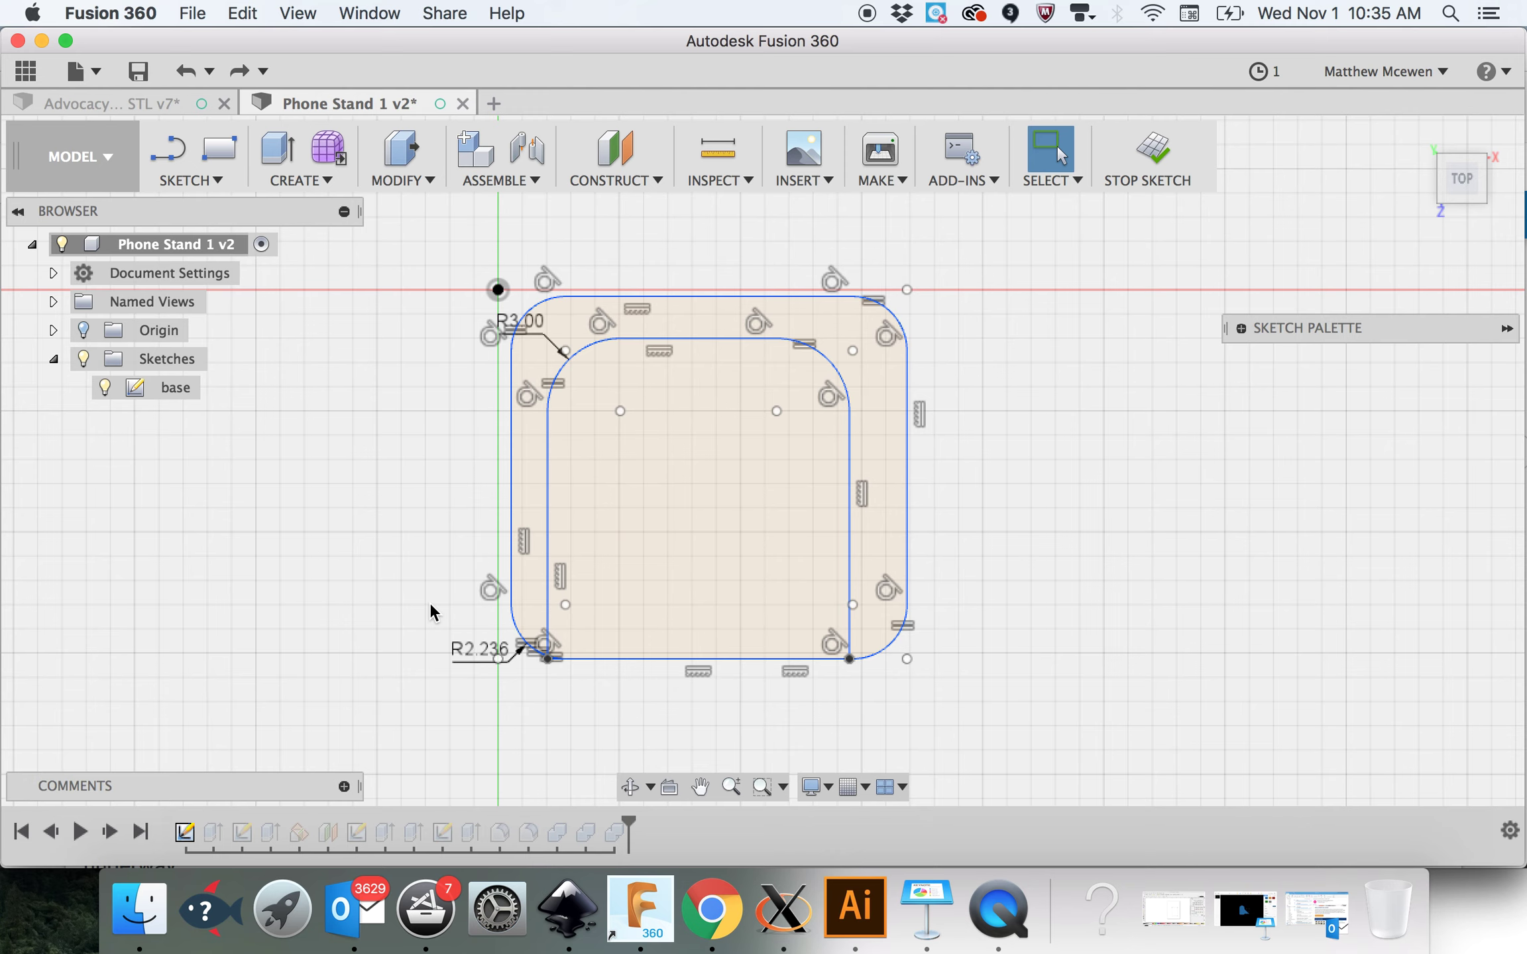
{"action": "key", "text": "super+z"}
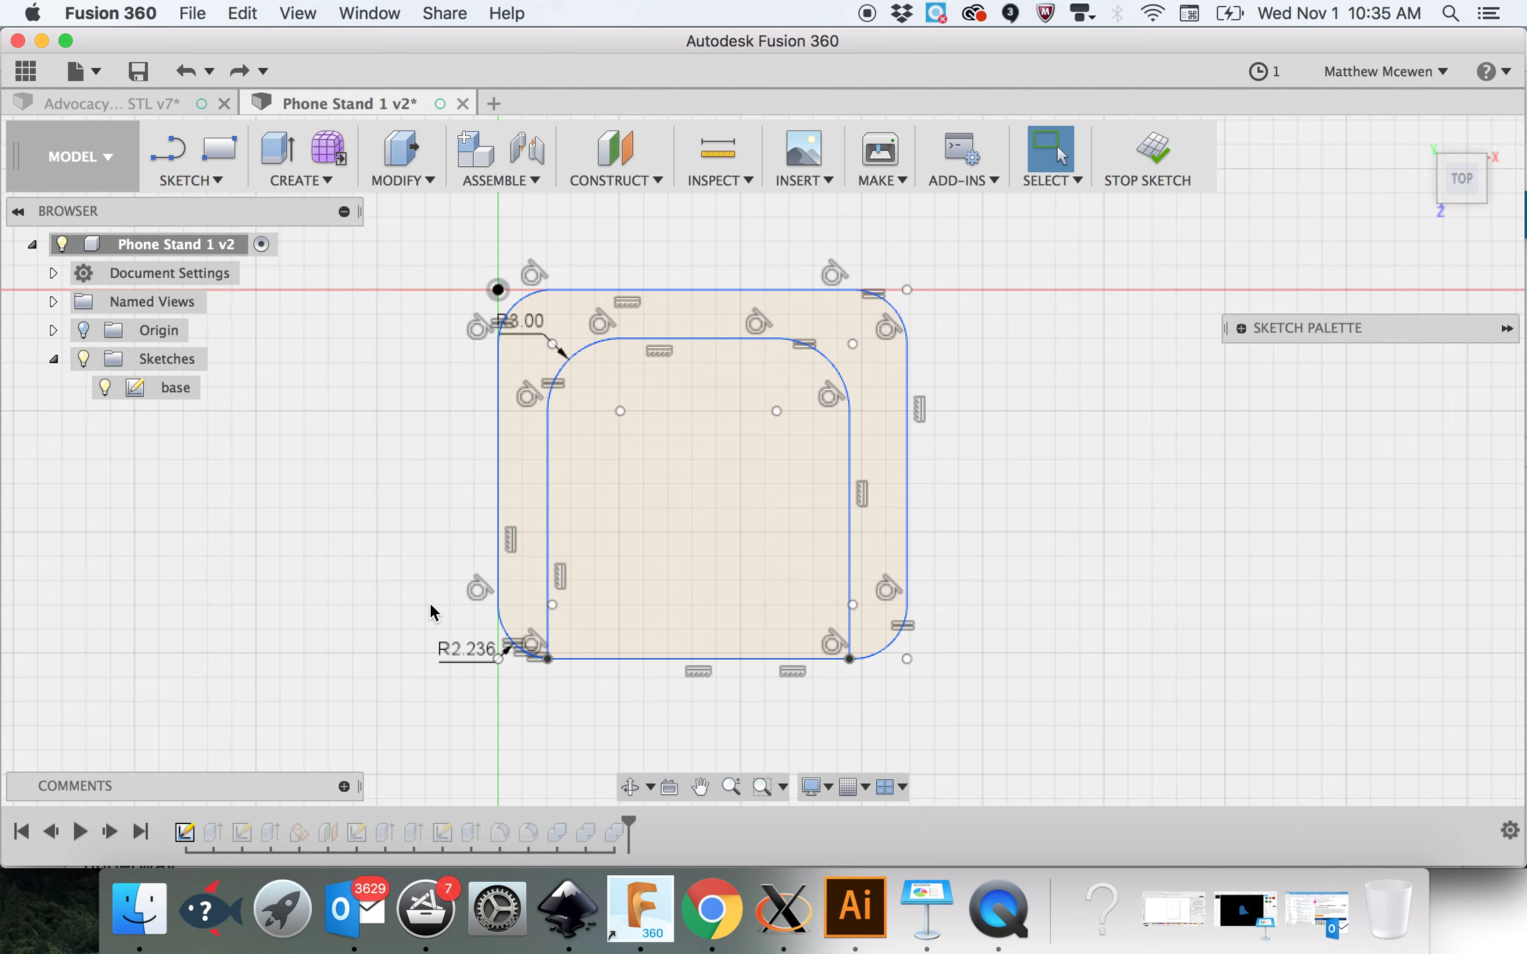
{"action": "key", "text": "super+z"}
{"action": "key", "text": "super+z"}
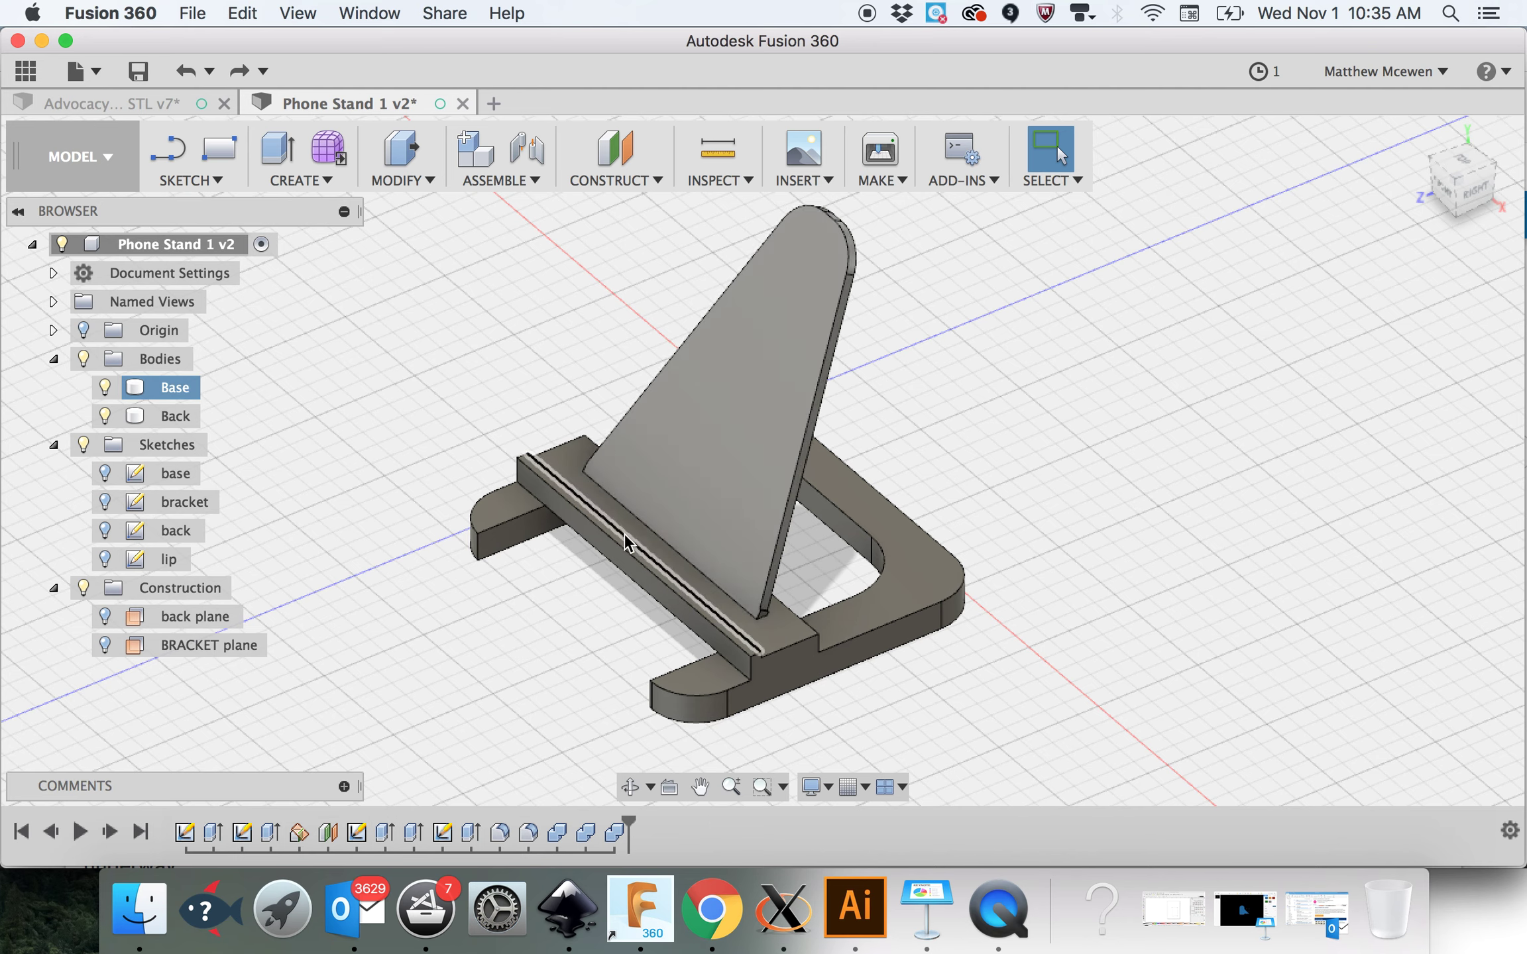
Step: Select the Back body, then switch to QuickTime Player from the Dock
{"action": "left_click", "coordinate": [633, 475]}
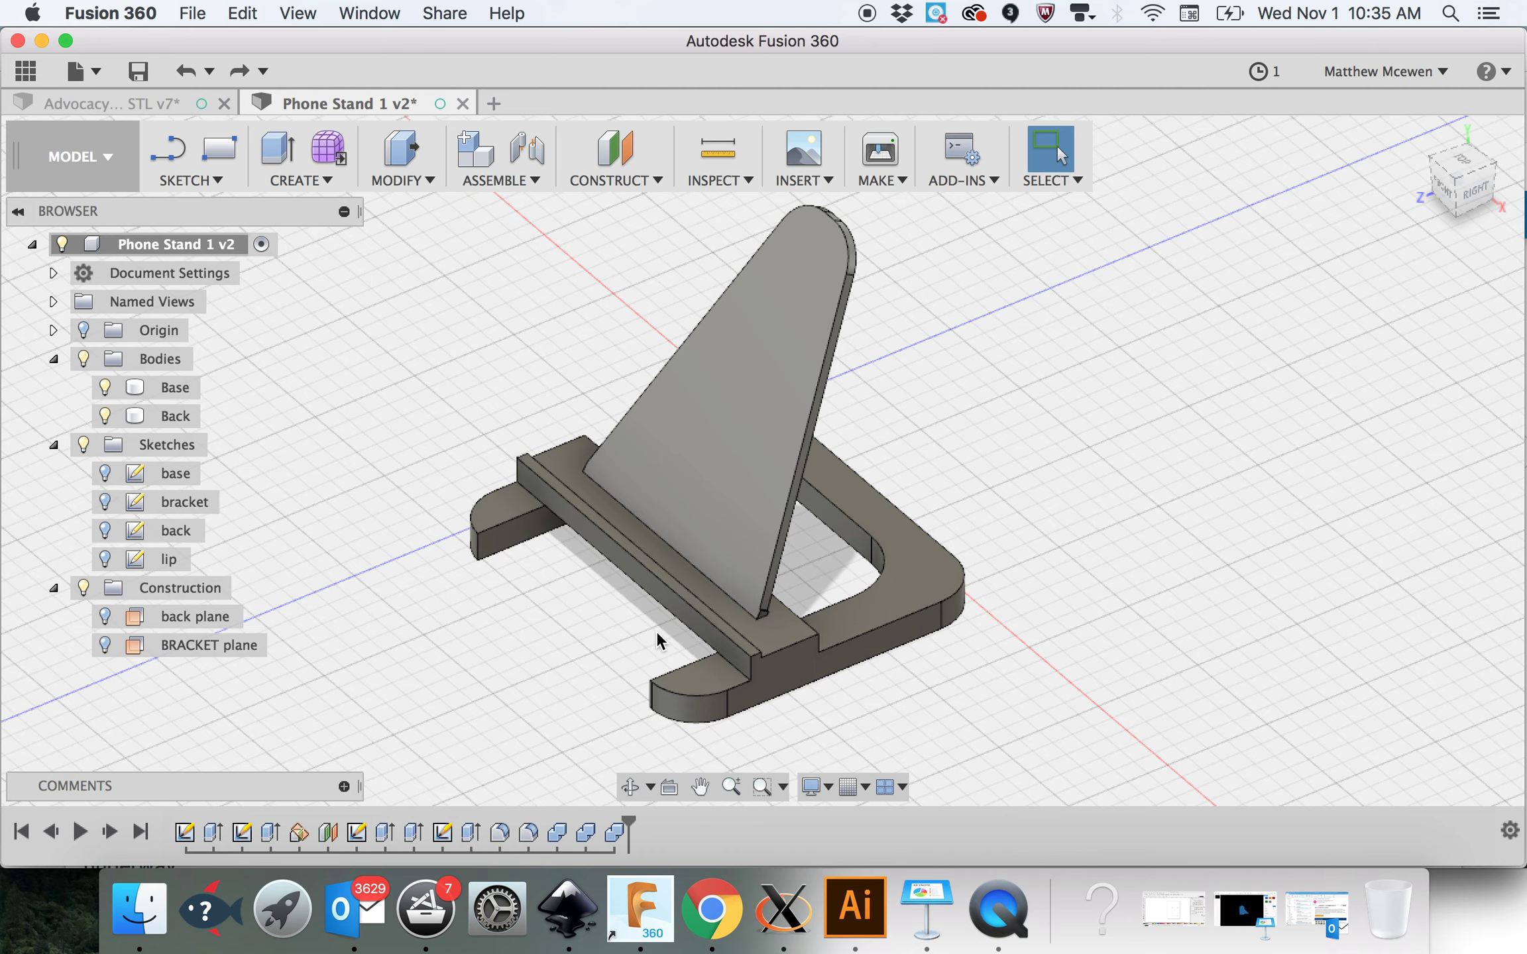
{"action": "left_click", "coordinate": [998, 910]}
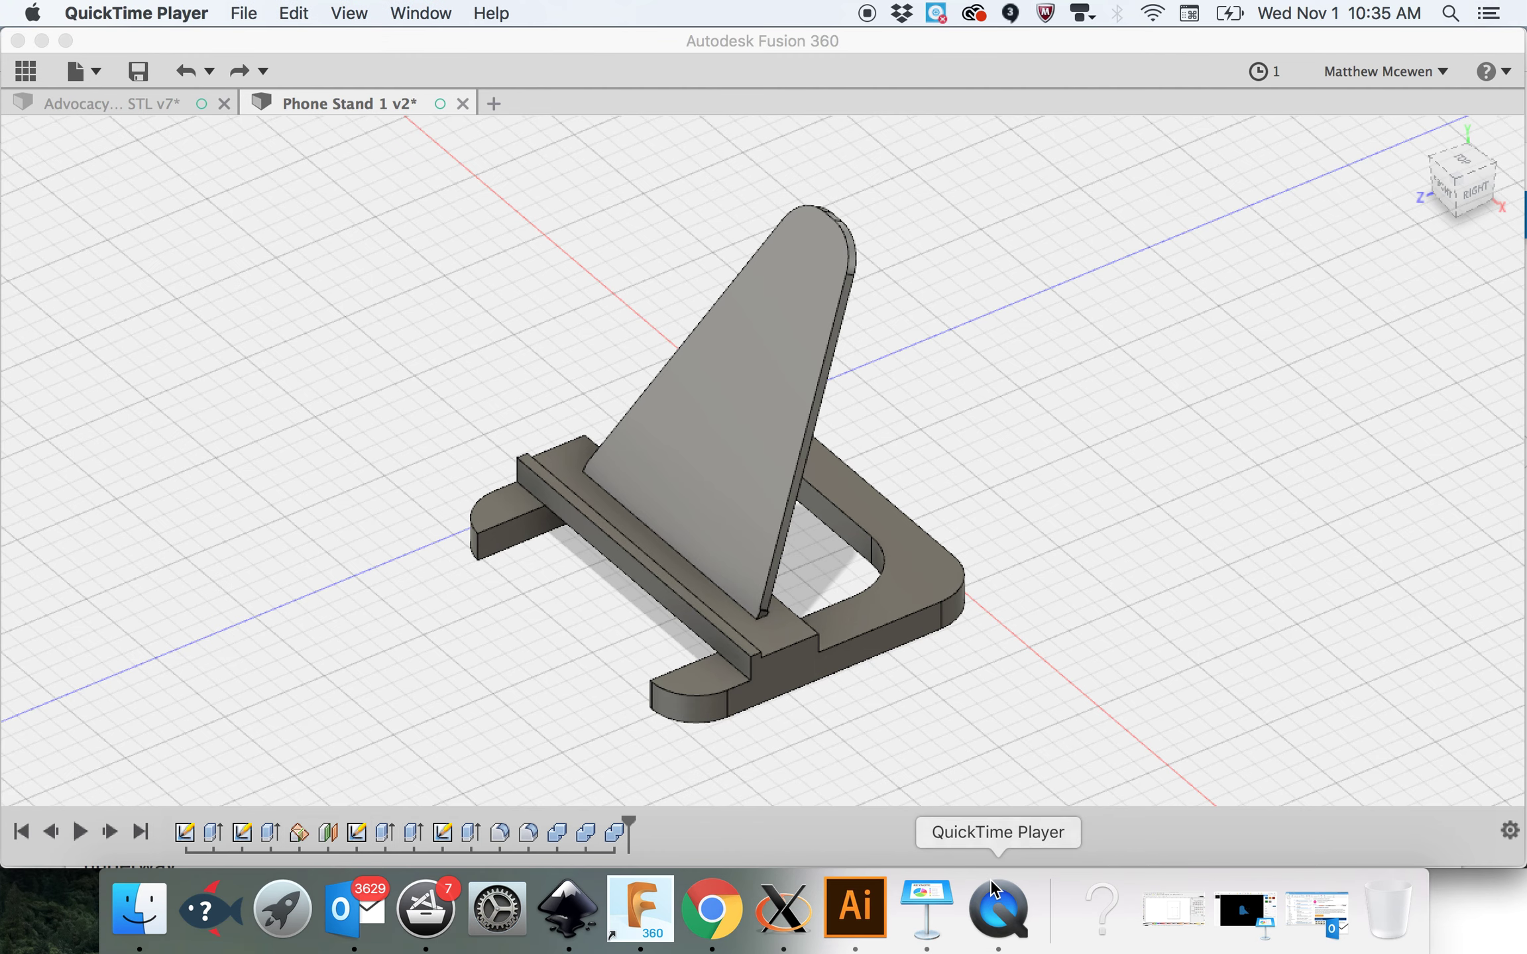